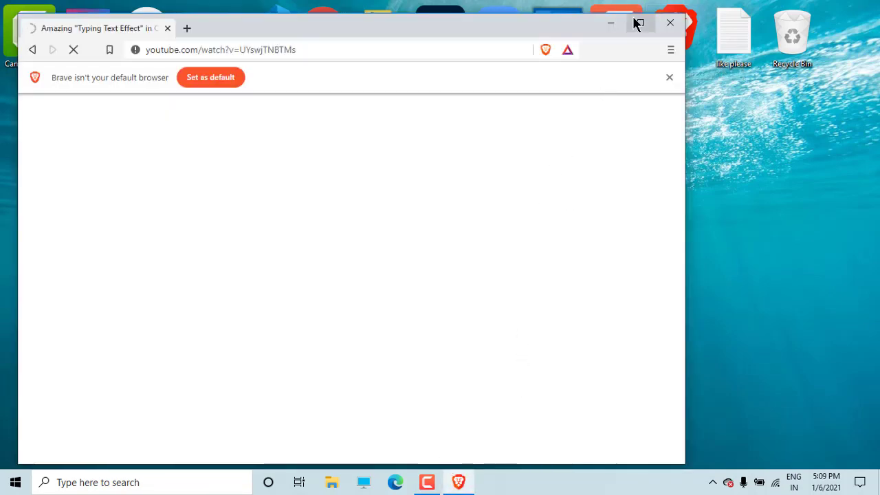
Maximize the browser window and replace the YouTube tab with a blank new tab
{"action": "left_click", "coordinate": [636, 24]}
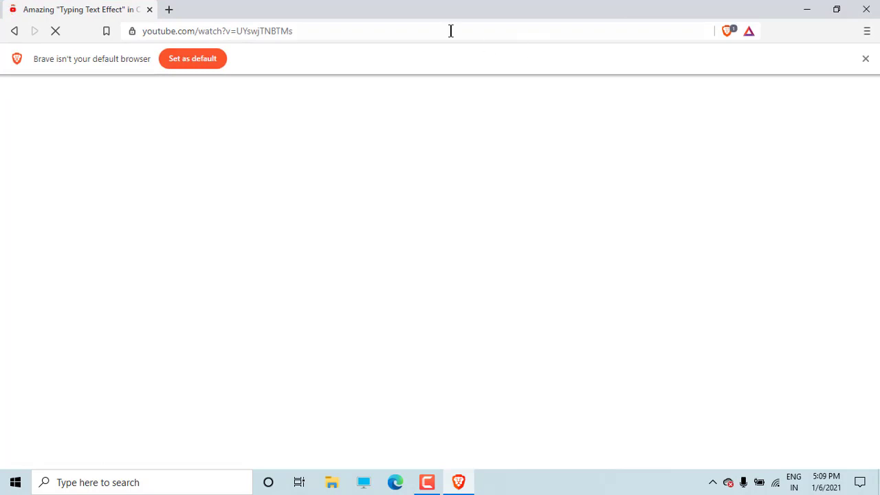
{"action": "key", "text": "ctrl+t"}
{"action": "left_click", "coordinate": [149, 10]}
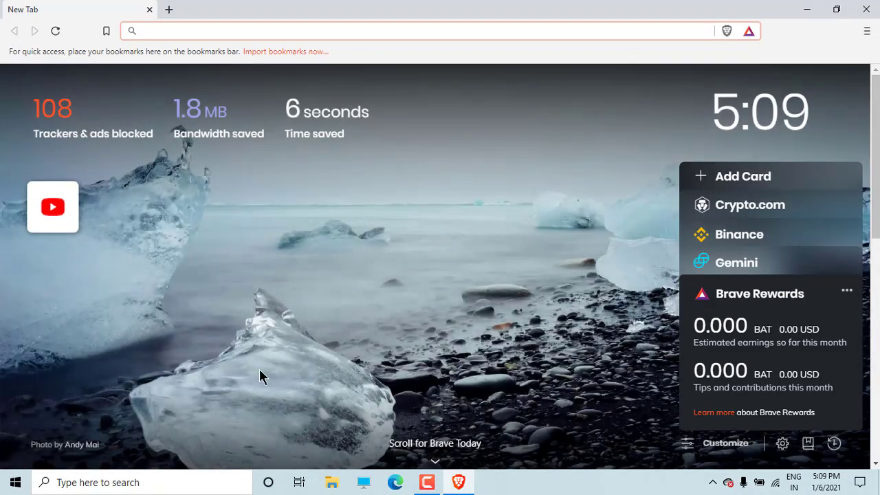
Search the web for "jdk download"
{"action": "type", "text": "j"}
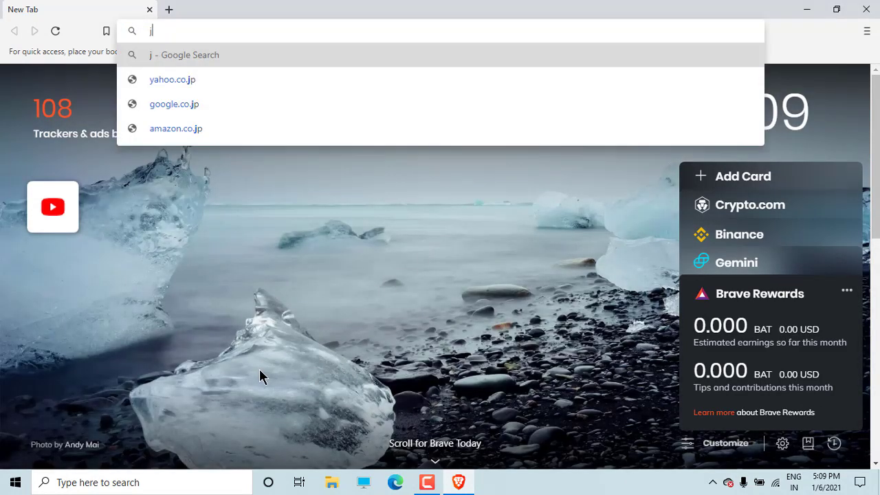
{"action": "type", "text": "dk"}
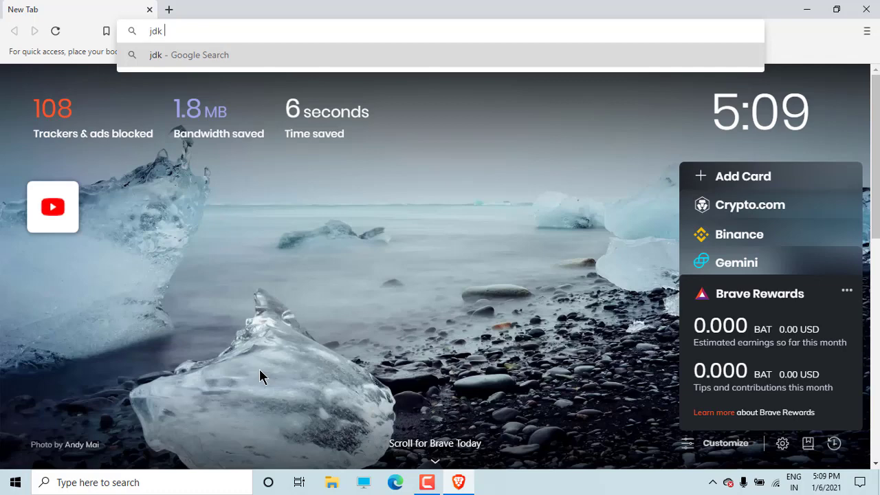
{"action": "type", "text": " download"}
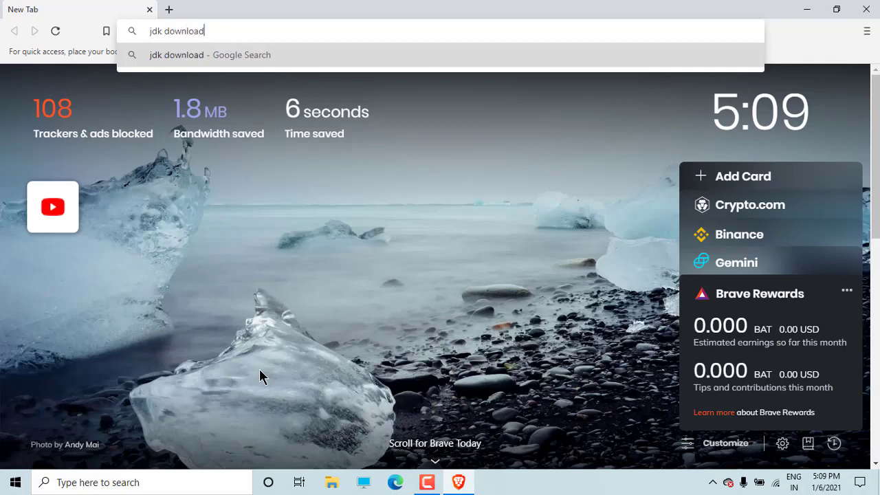
{"action": "key", "text": "Return"}
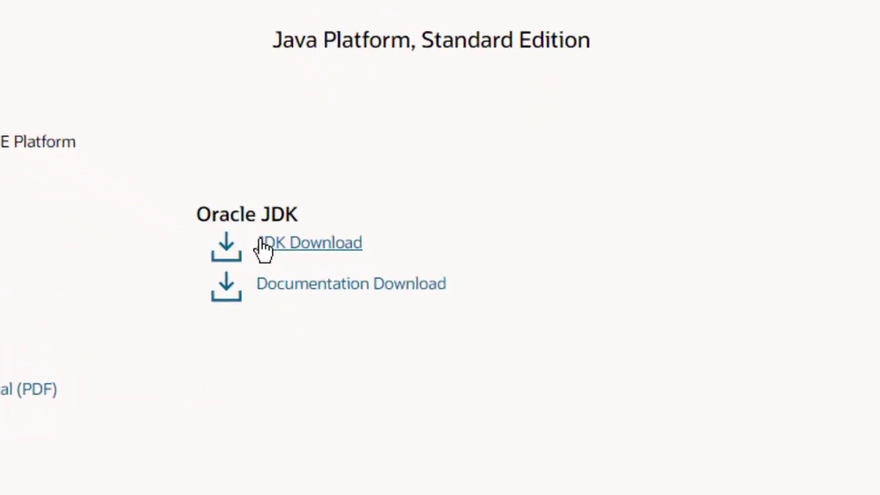
Open the Oracle JDK download page and choose the Windows x64 Installer, jdk-15.0.1_windows-x64_bin.exe
{"action": "left_click", "coordinate": [298, 248]}
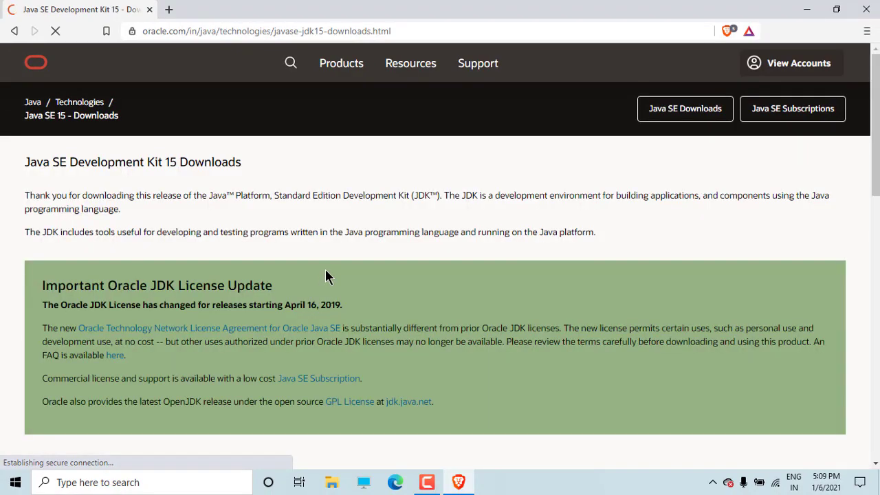
{"action": "scroll", "coordinate": [346, 285], "scroll_direction": "down", "scroll_amount": 5}
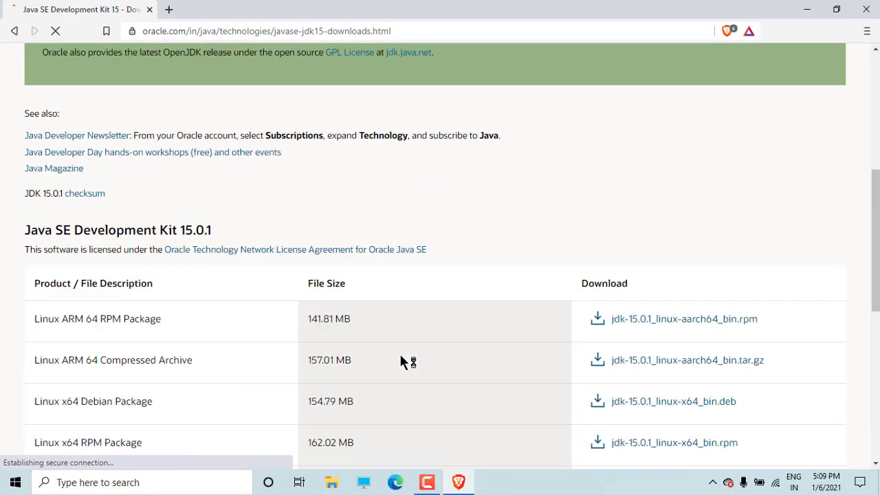
{"action": "scroll", "coordinate": [401, 361], "scroll_direction": "down", "scroll_amount": 7}
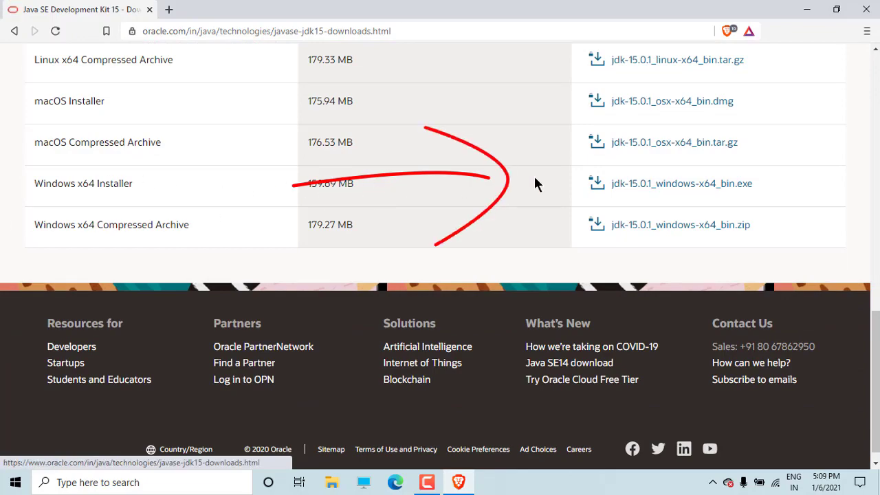
{"action": "left_click", "coordinate": [665, 181]}
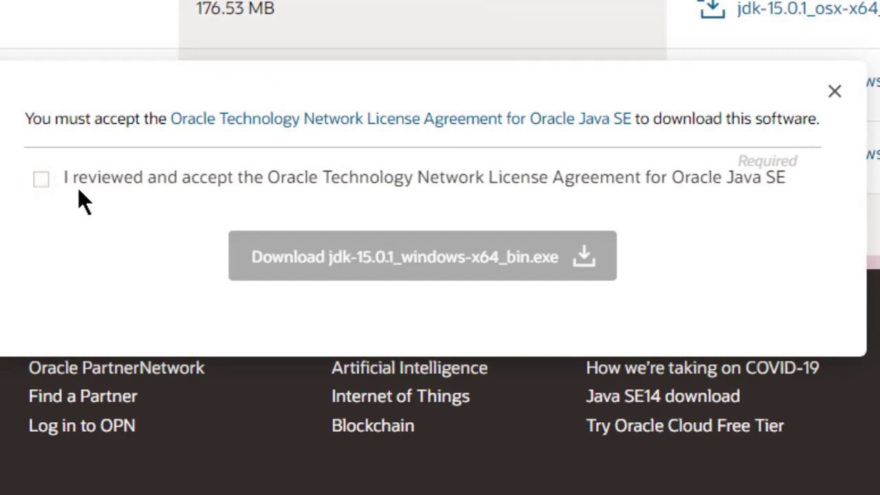
Accept the Oracle Java SE license agreement, request the Windows installer download, and close the save and license dialogs
{"action": "left_click", "coordinate": [43, 180]}
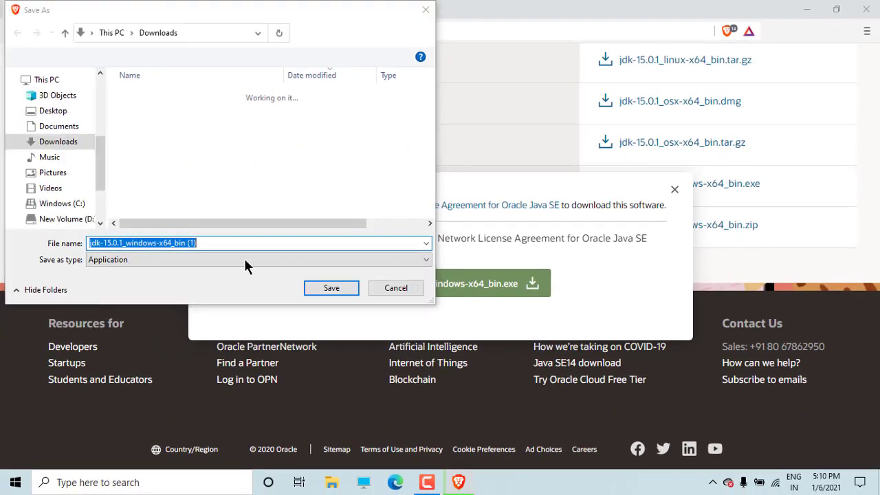
{"action": "left_click", "coordinate": [356, 287]}
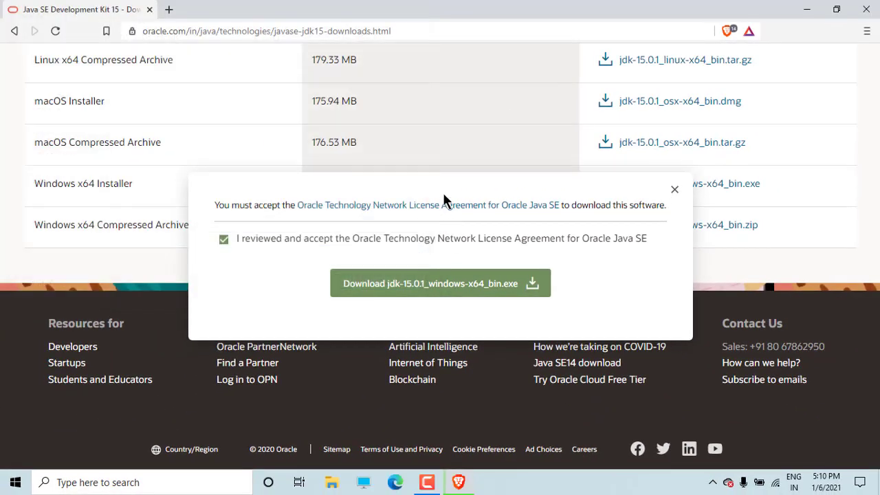
{"action": "left_click", "coordinate": [675, 191]}
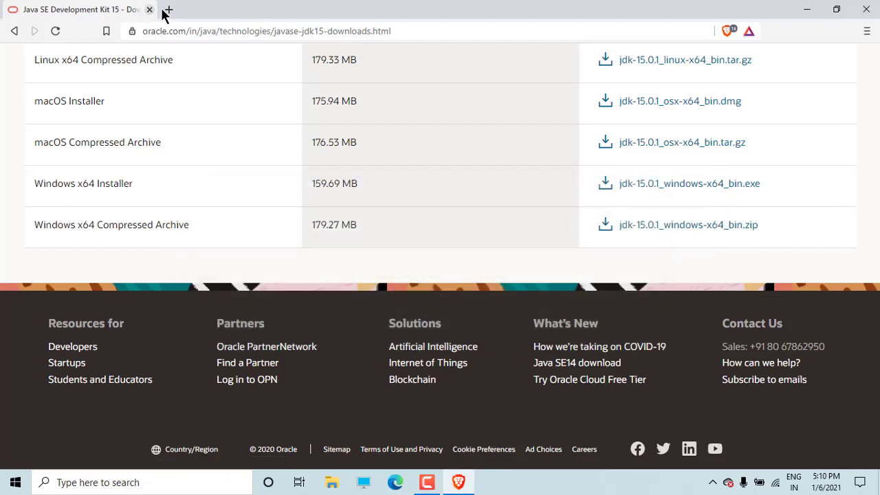
Search the web for "Intellij Idea" in a new tab
{"action": "left_click", "coordinate": [168, 10]}
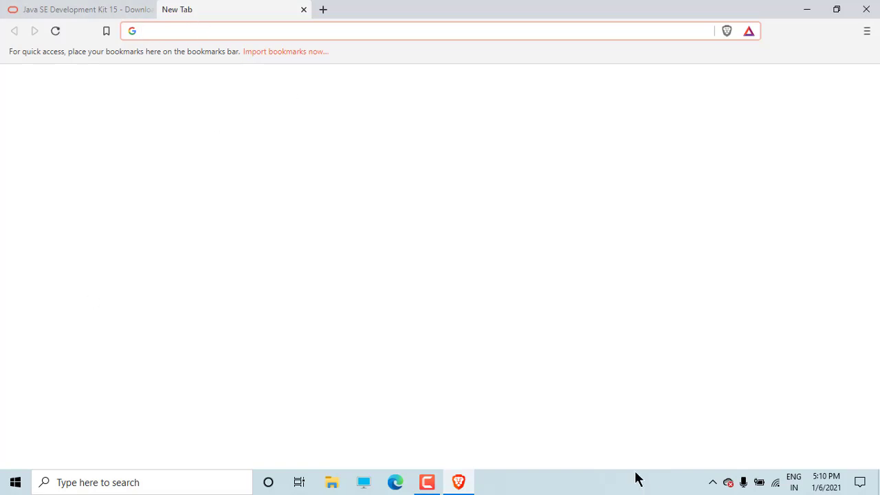
{"action": "type", "text": "I"}
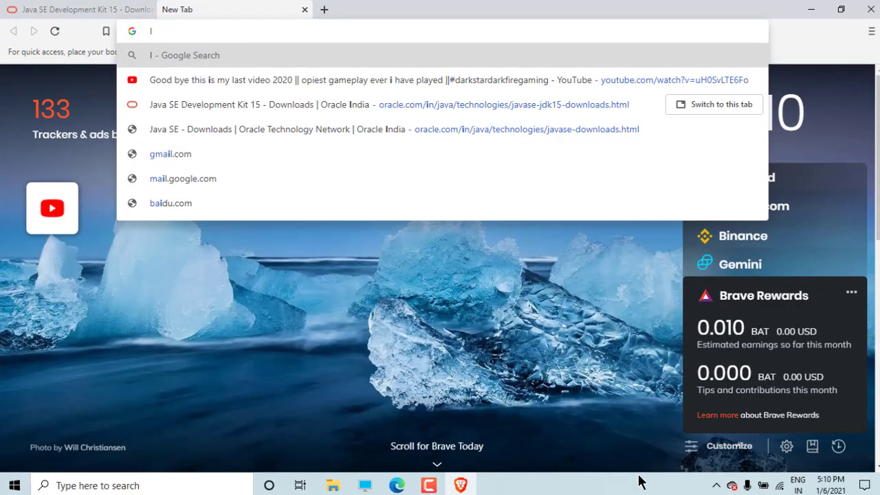
{"action": "type", "text": "n"}
{"action": "type", "text": "t"}
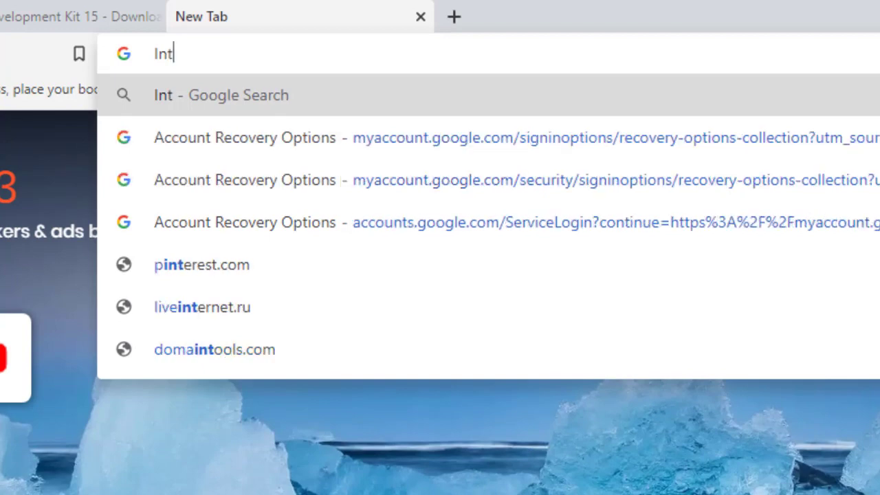
{"action": "type", "text": "elli"}
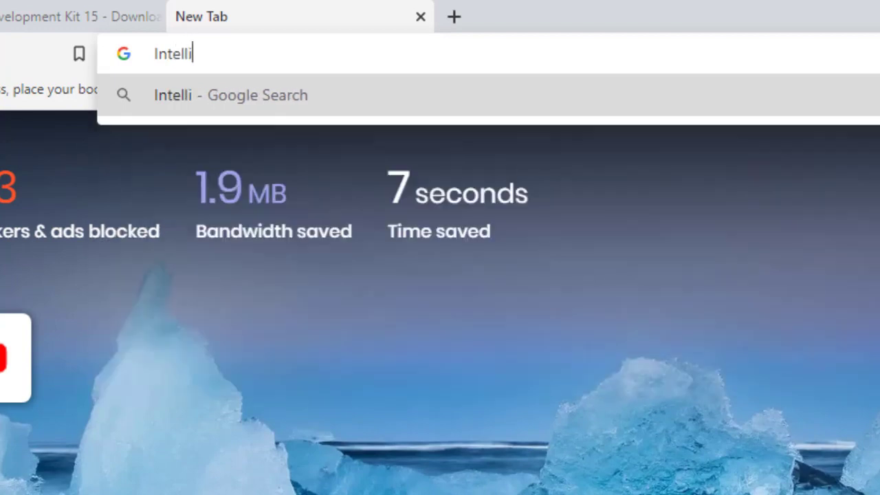
{"action": "type", "text": "j Id"}
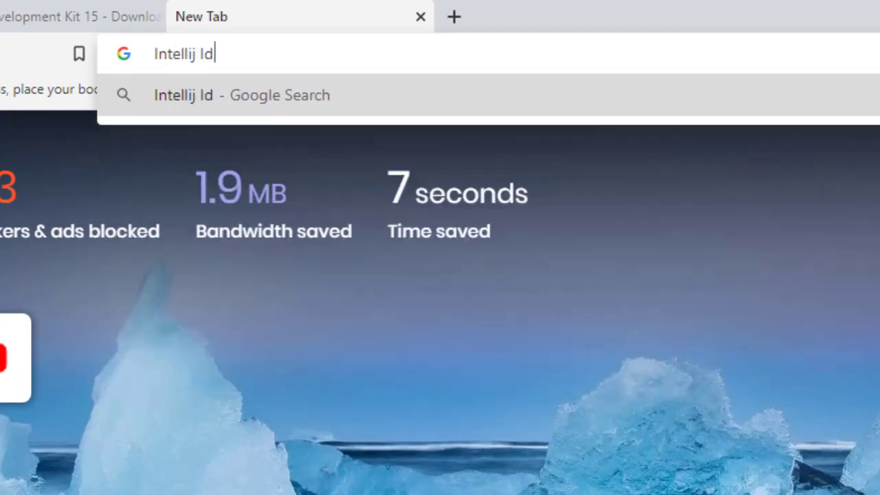
{"action": "type", "text": "ea"}
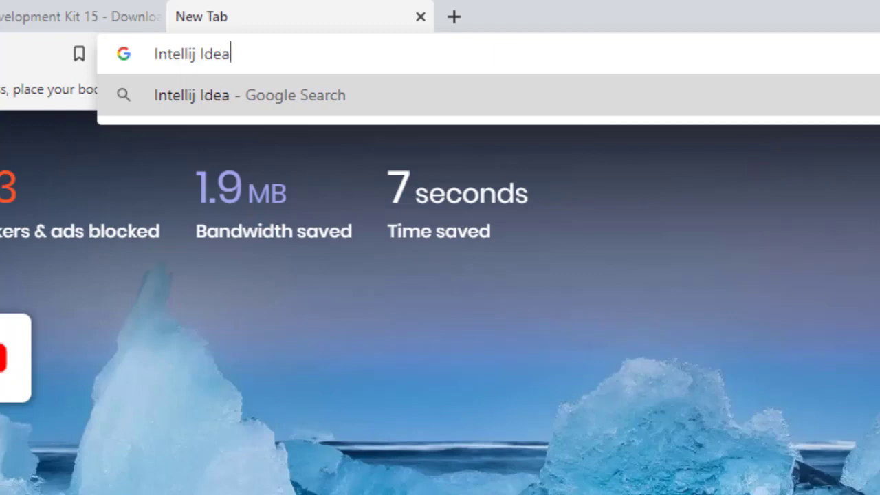
{"action": "key", "text": "Return"}
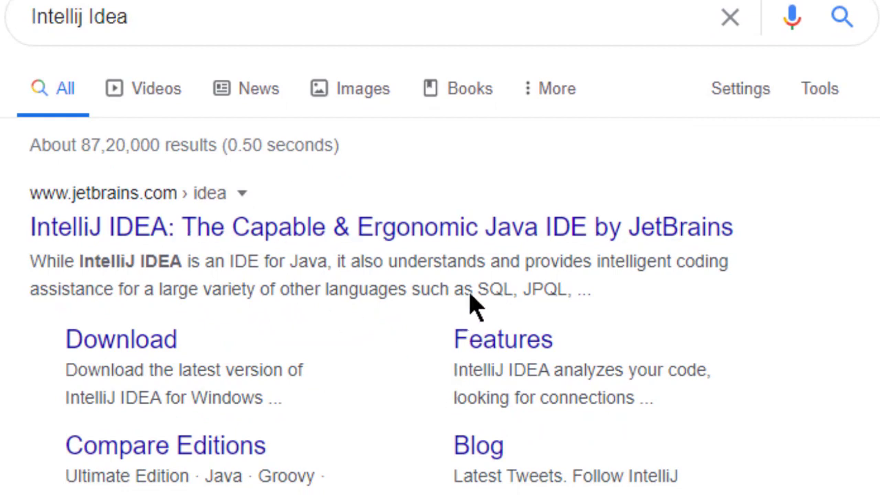
Open the JetBrains IntelliJ IDEA site from the search results and go to its download page
{"action": "left_click", "coordinate": [365, 227]}
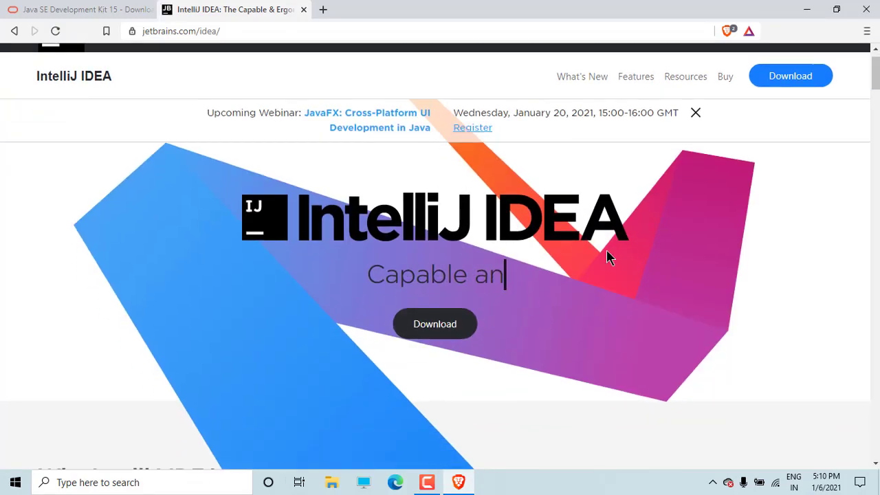
{"action": "scroll", "coordinate": [457, 226], "scroll_direction": "down", "scroll_amount": 3}
{"action": "scroll", "coordinate": [350, 273], "scroll_direction": "up", "scroll_amount": 3}
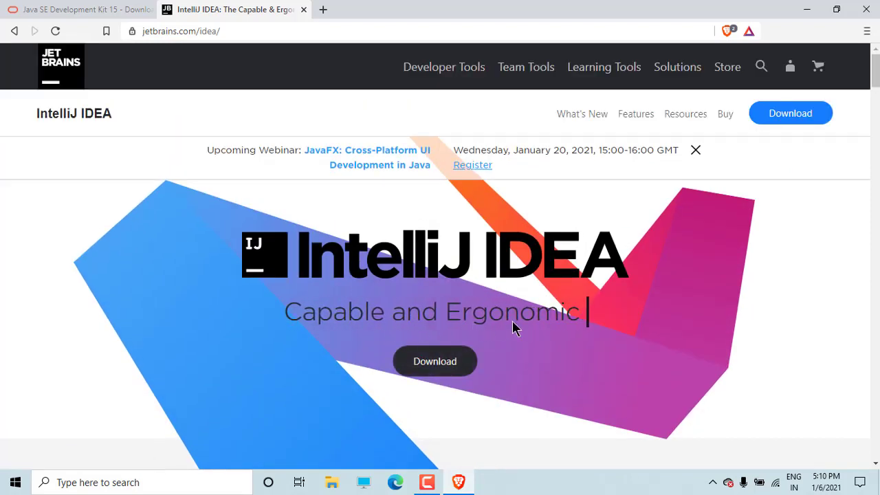
{"action": "left_click", "coordinate": [432, 367]}
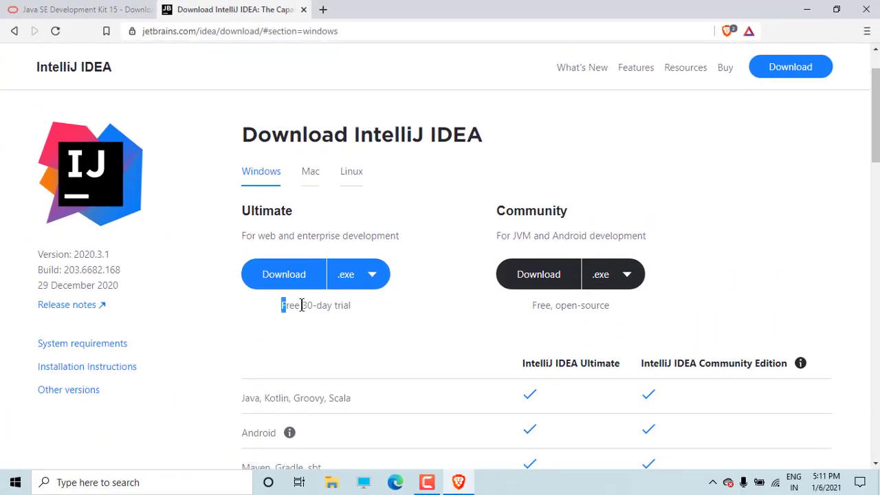
Compare the licensing notes under the Ultimate and Community downloads for Windows
{"action": "left_click_drag", "start_coordinate": [301, 305], "coordinate": [354, 309]}
{"action": "left_click", "coordinate": [413, 315]}
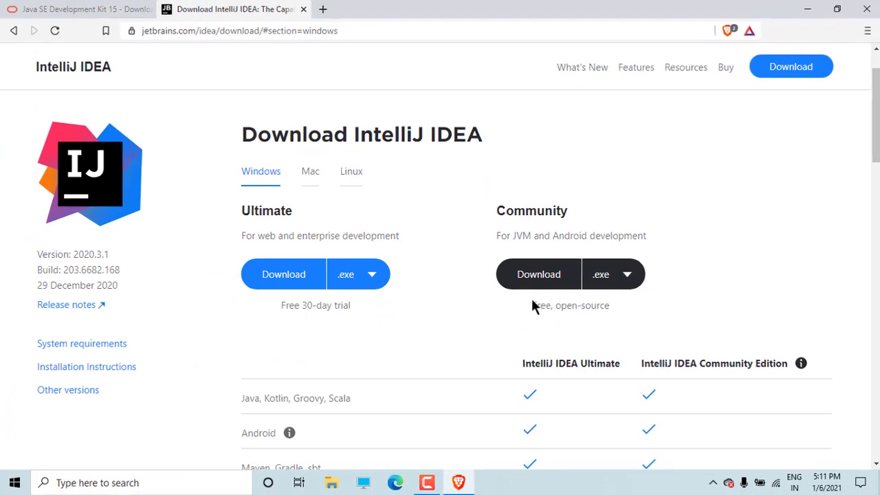
{"action": "left_click_drag", "start_coordinate": [535, 305], "coordinate": [611, 306]}
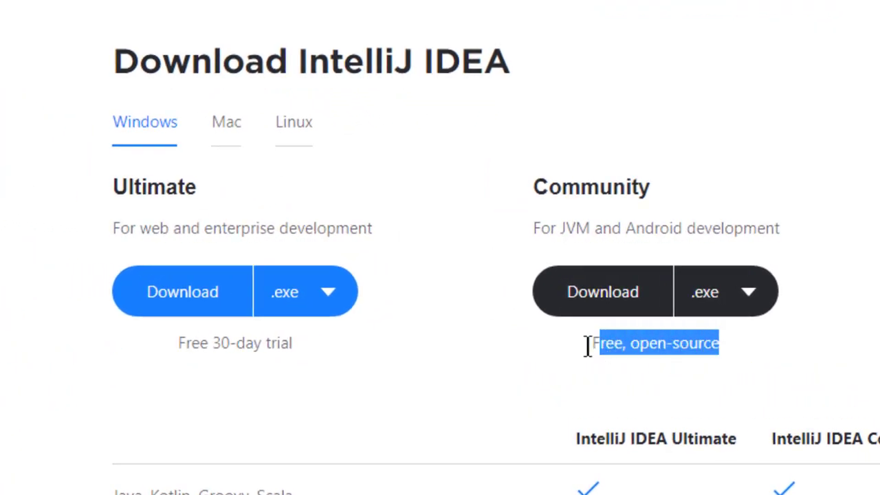
Request the IntelliJ IDEA Community .exe download for Windows and cancel its save dialog
{"action": "left_click", "coordinate": [877, 363]}
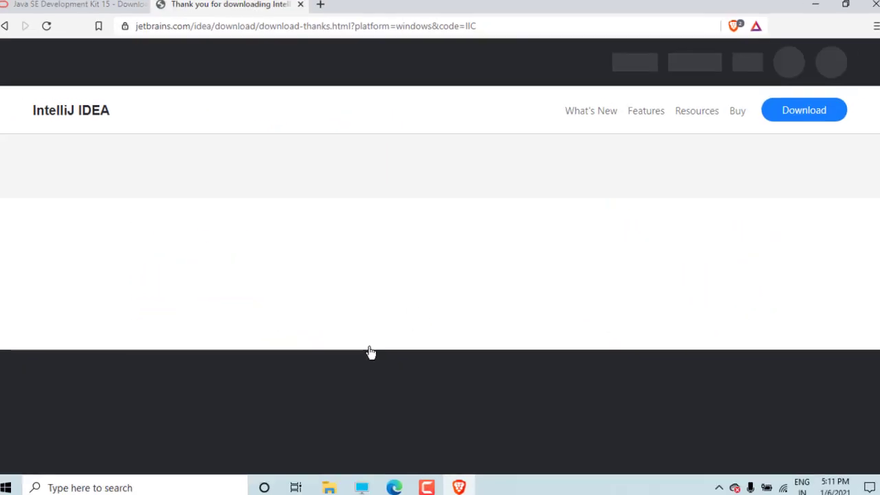
{"action": "scroll", "coordinate": [311, 405], "scroll_direction": "down", "scroll_amount": 1}
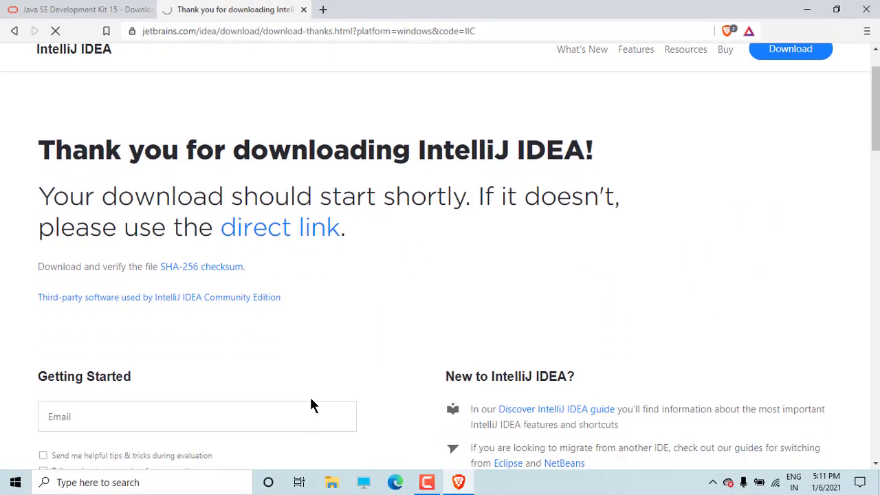
{"action": "scroll", "coordinate": [311, 404], "scroll_direction": "down", "scroll_amount": 2}
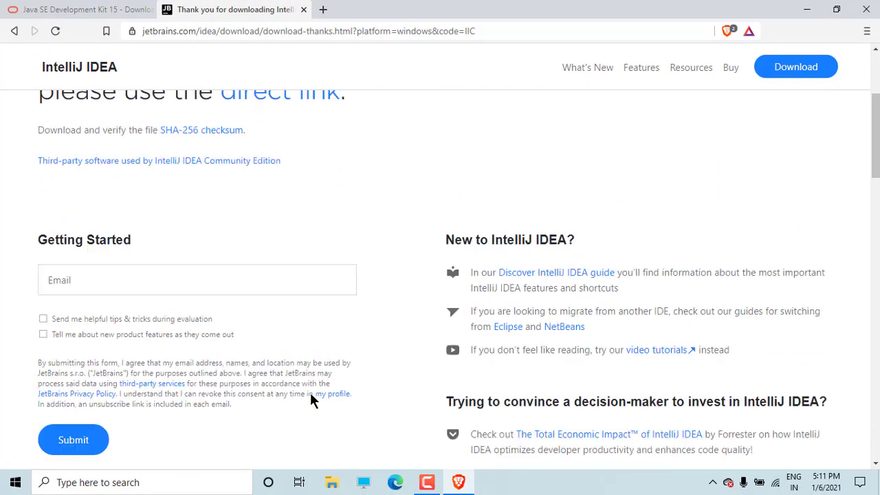
{"action": "scroll", "coordinate": [316, 385], "scroll_direction": "up", "scroll_amount": 3}
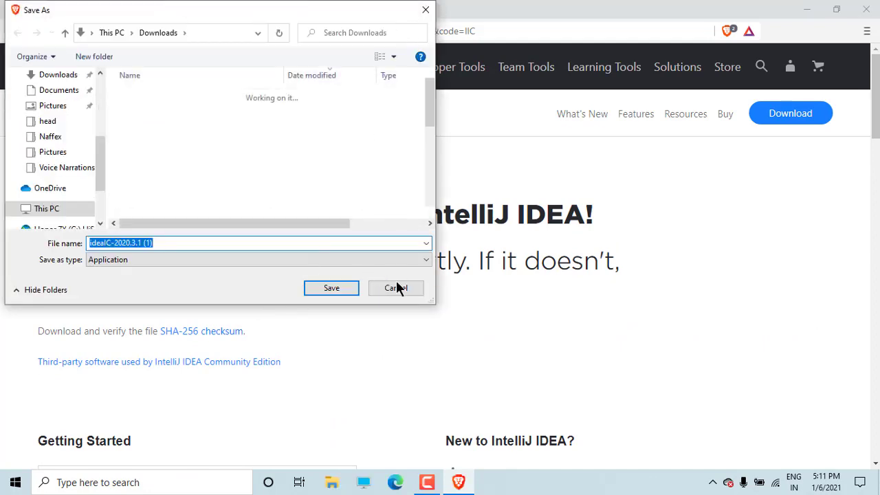
{"action": "left_click", "coordinate": [397, 285]}
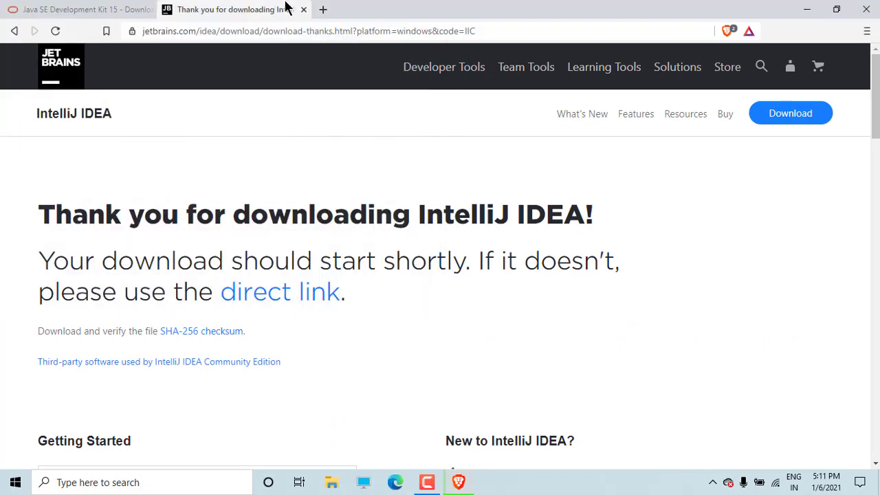
Open another blank browser tab and minimize the browser to reveal the desktop
{"action": "left_click", "coordinate": [323, 11]}
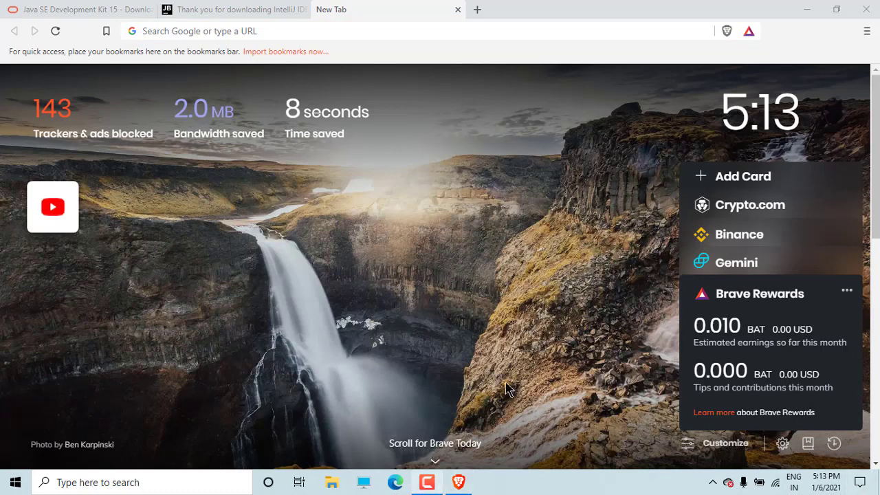
{"action": "key", "text": "super+a"}
{"action": "left_click", "coordinate": [324, 132]}
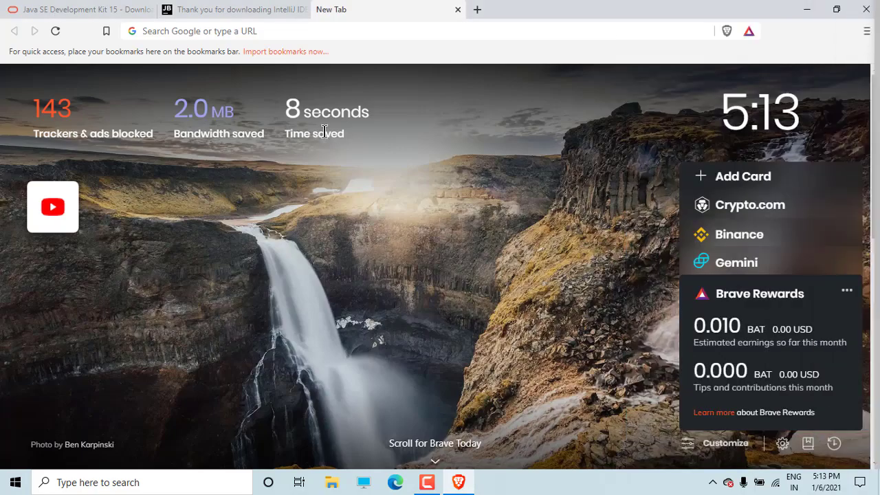
{"action": "left_click", "coordinate": [804, 8]}
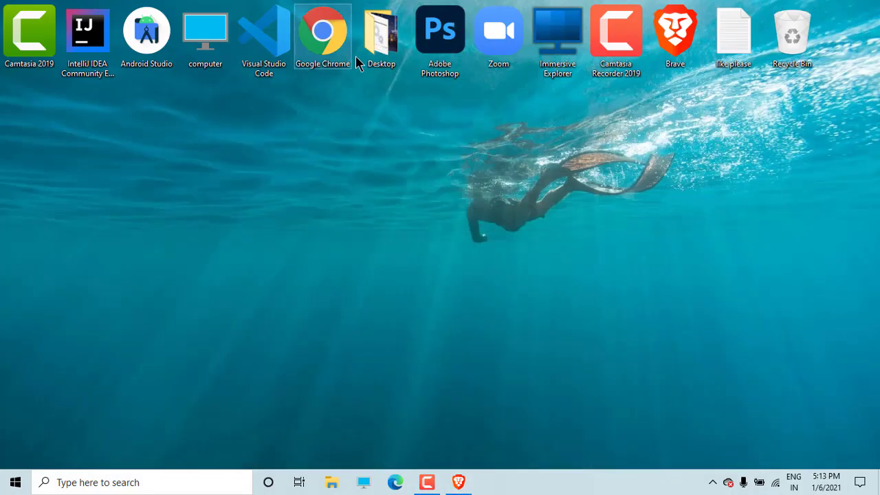
Open the Desktop folder shortcut in File Explorer to list its contents
{"action": "double_click", "coordinate": [390, 65]}
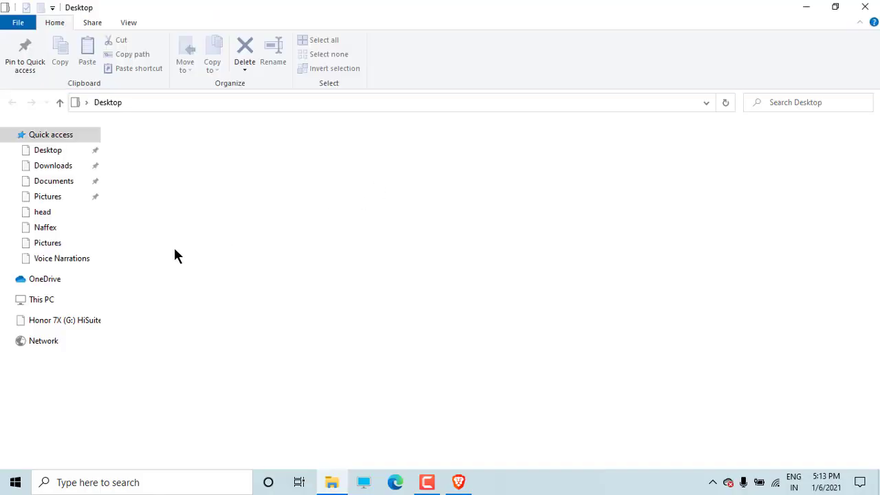
{"action": "key", "text": "super+Down"}
{"action": "left_click", "coordinate": [179, 54]}
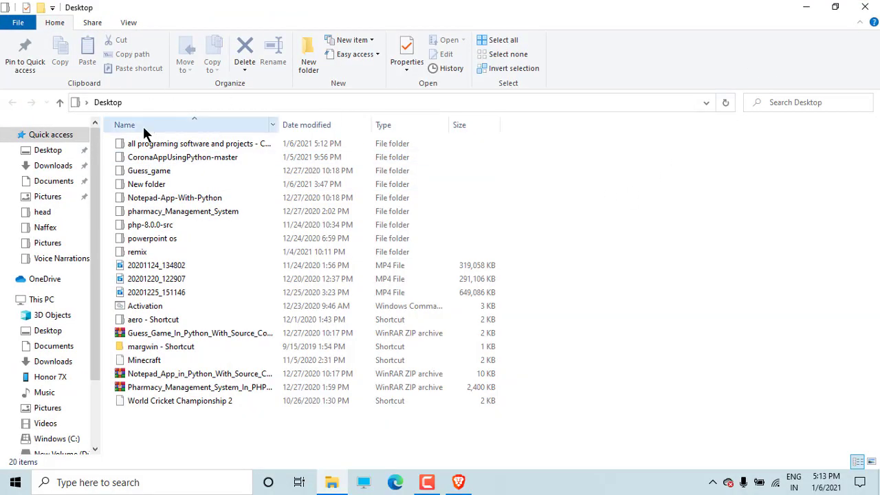
Open the java folder inside "all programing software and projects - Copy"
{"action": "left_click", "coordinate": [145, 148]}
{"action": "double_click", "coordinate": [146, 146]}
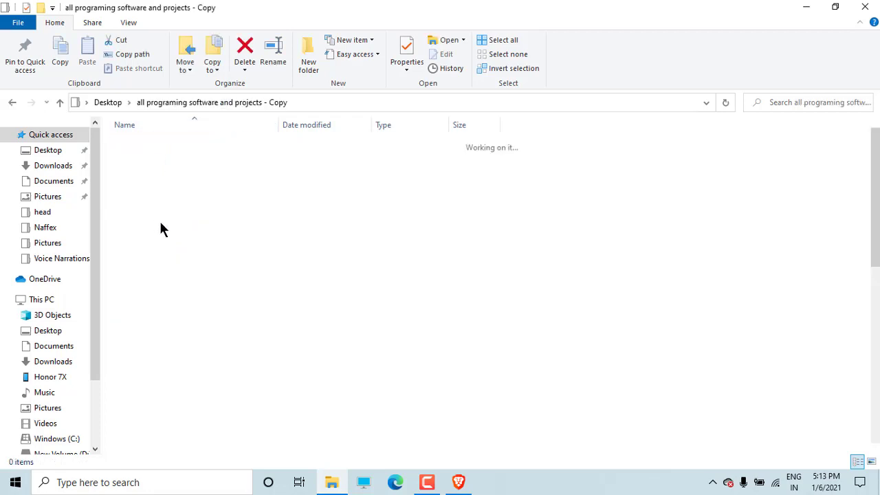
{"action": "scroll", "coordinate": [136, 389], "scroll_direction": "down", "scroll_amount": 2}
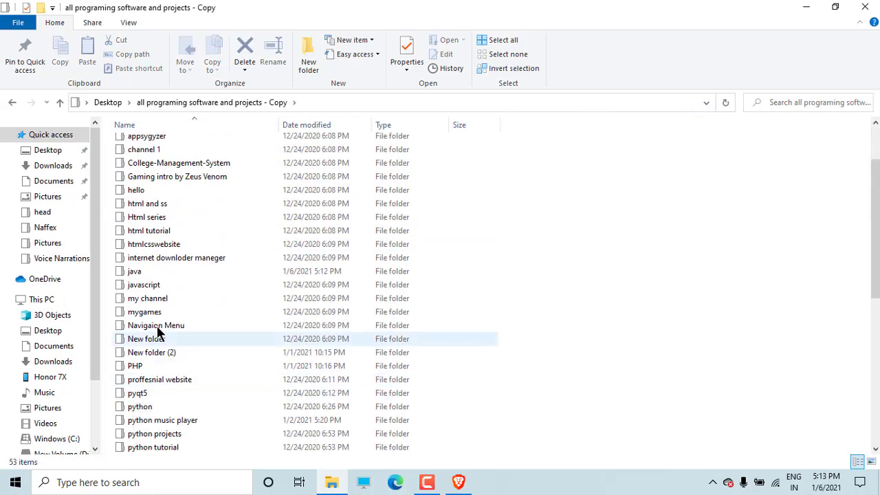
{"action": "left_click", "coordinate": [129, 275]}
{"action": "double_click", "coordinate": [129, 275]}
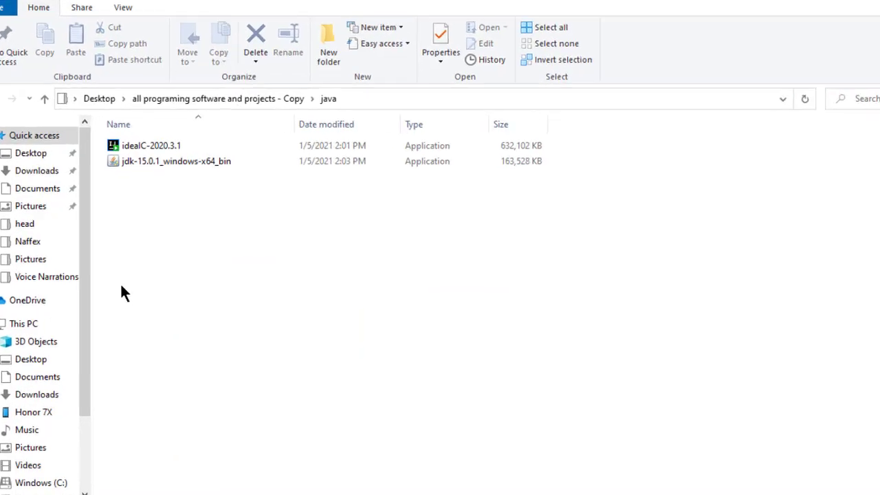
Display the installers in the java folder as large icons
{"action": "key", "text": "ctrl+shift+2"}
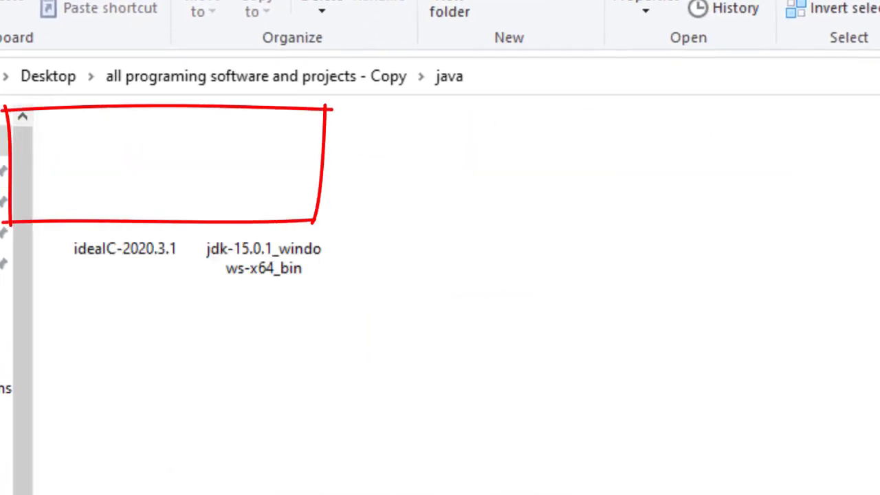
{"action": "left_click_drag", "start_coordinate": [814, 328], "coordinate": [34, 192]}
{"action": "left_click", "coordinate": [541, 377]}
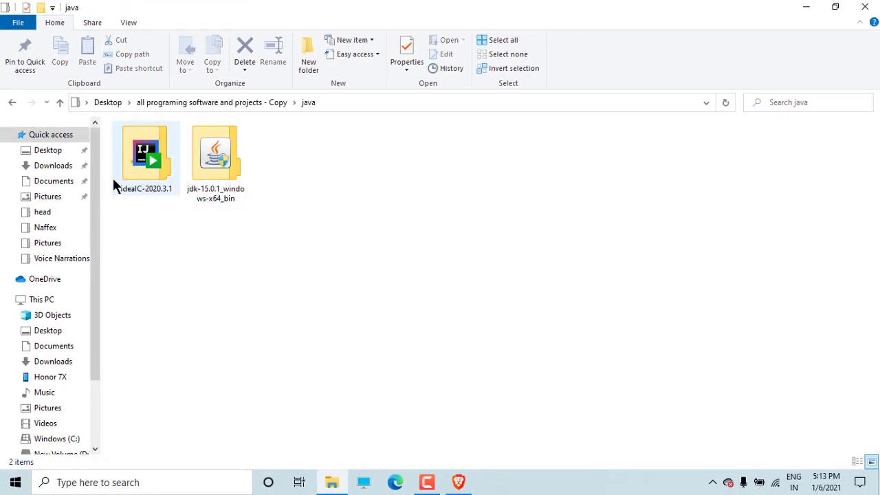
{"action": "mouse_move", "coordinate": [131, 167]}
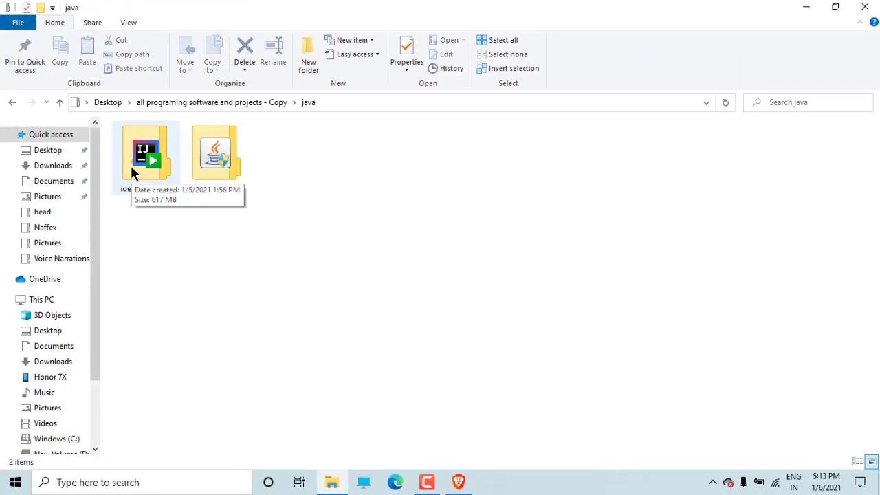
Run the jdk-15.0.1_windows-x64_bin installer as administrator and decline reinstalling the Java SE Development Kit
{"action": "left_click", "coordinate": [216, 156]}
{"action": "right_click", "coordinate": [217, 160]}
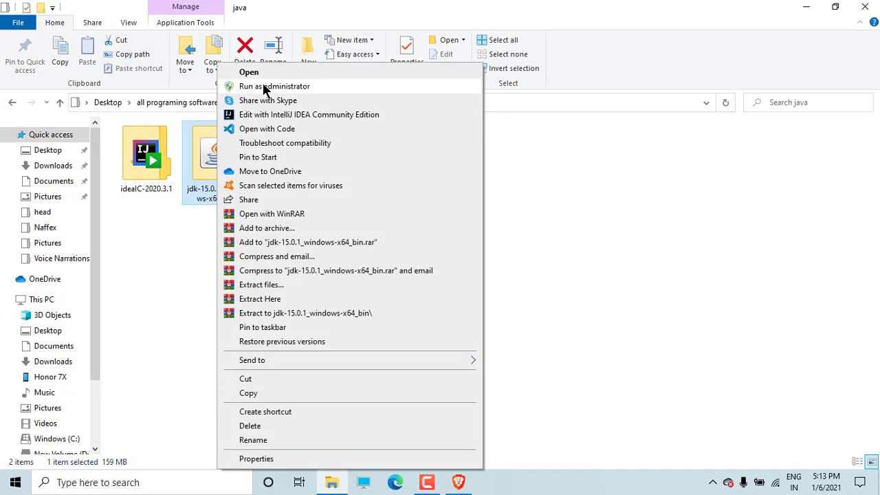
{"action": "left_click", "coordinate": [265, 87]}
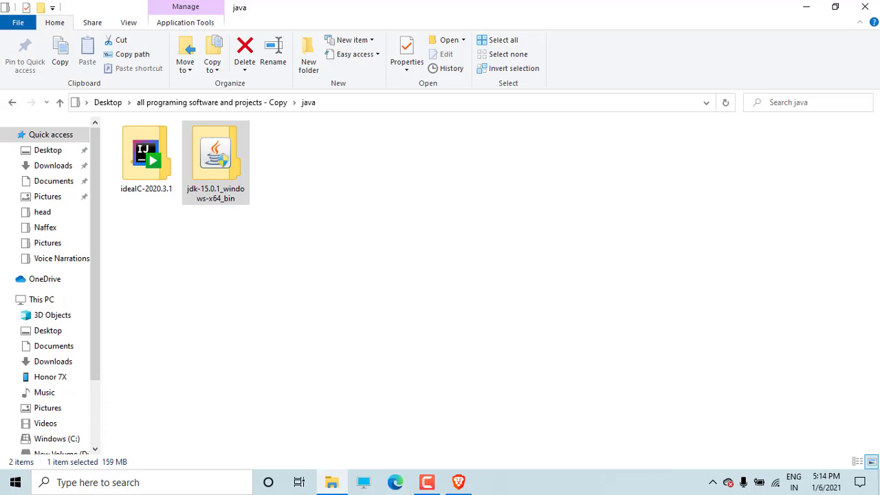
{"action": "left_click", "coordinate": [824, 4]}
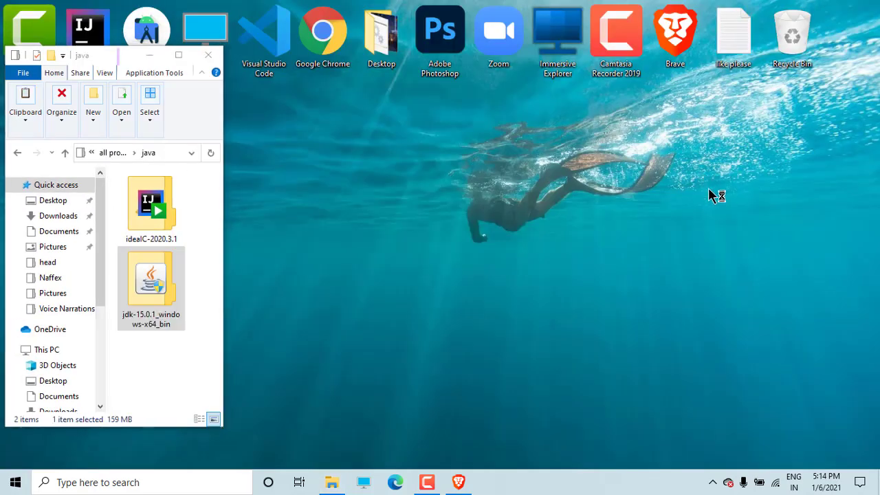
{"action": "right_click", "coordinate": [708, 188]}
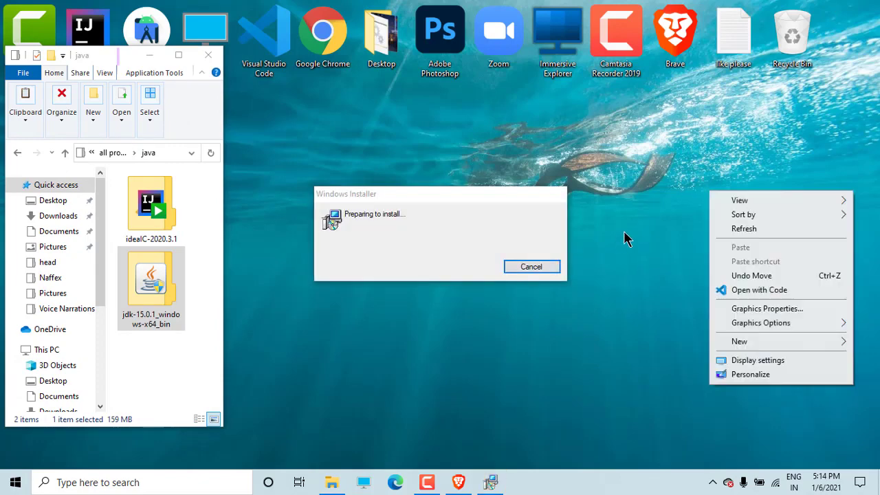
{"action": "left_click", "coordinate": [744, 228]}
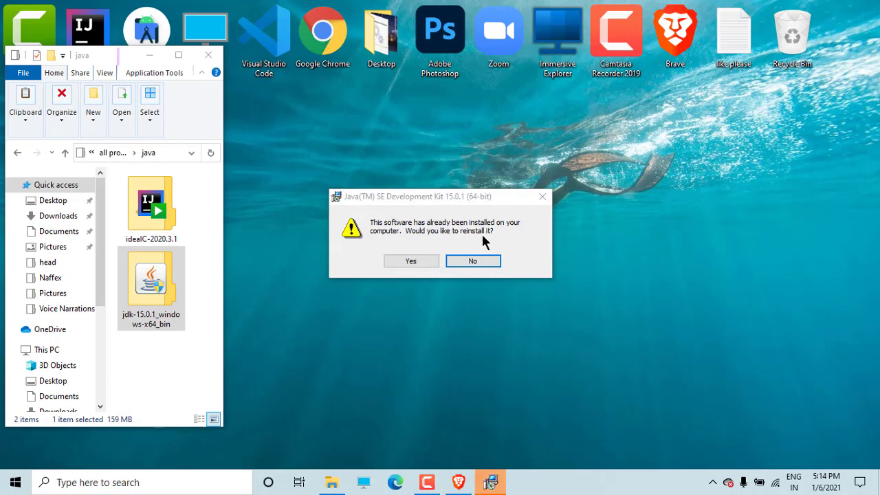
{"action": "left_click", "coordinate": [480, 258]}
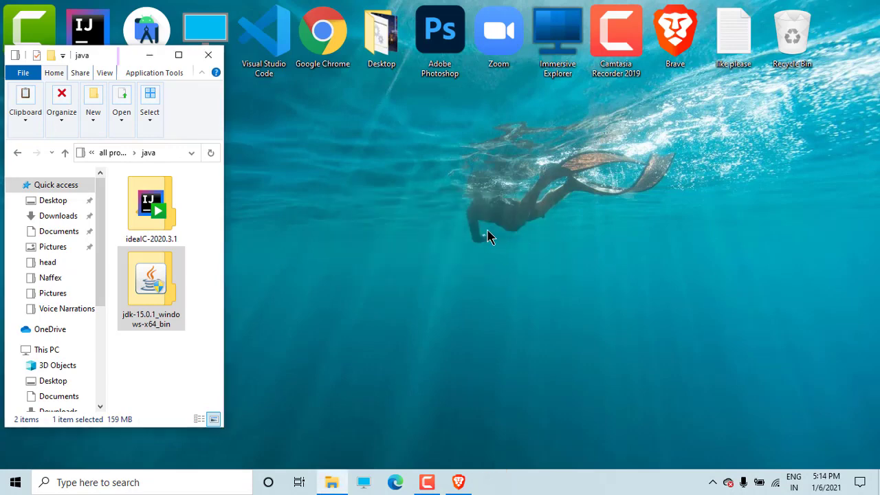
{"action": "left_click", "coordinate": [520, 309]}
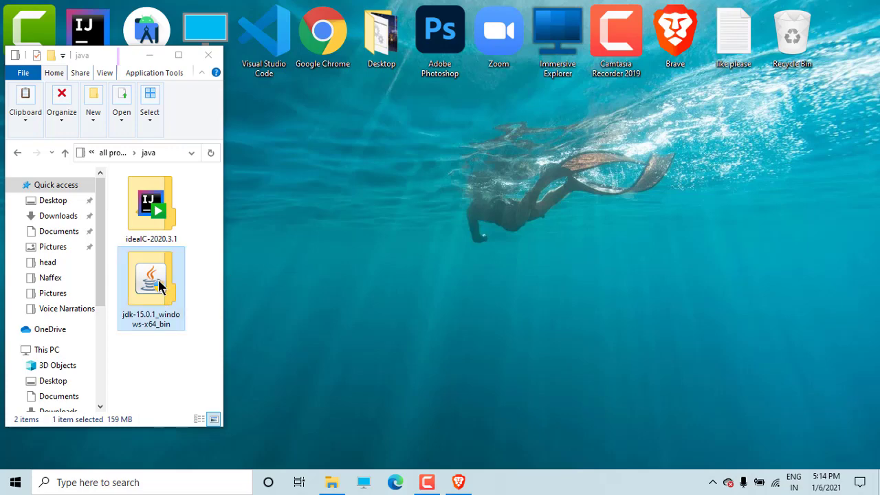
Run the ideaIC-2020.3.1 installer as administrator and decline continuing the IntelliJ IDEA Community Edition setup
{"action": "double_click", "coordinate": [133, 191]}
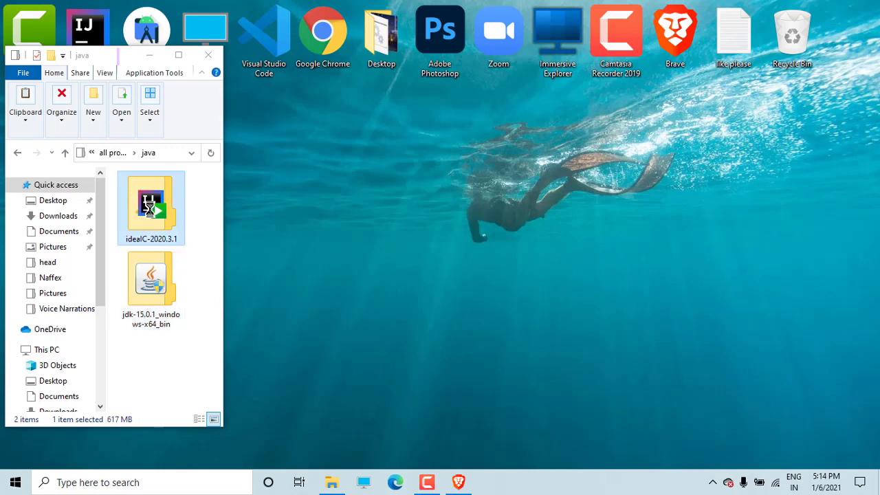
{"action": "right_click", "coordinate": [174, 195]}
{"action": "left_click", "coordinate": [214, 141]}
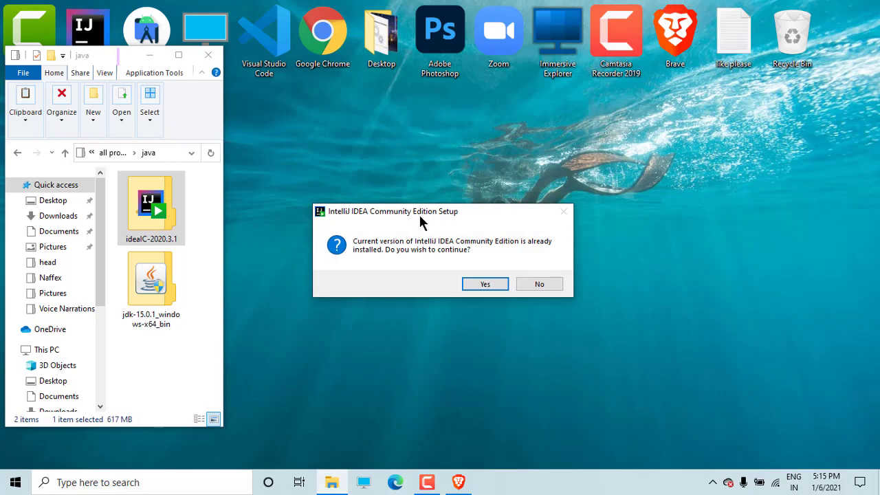
{"action": "left_click", "coordinate": [543, 286]}
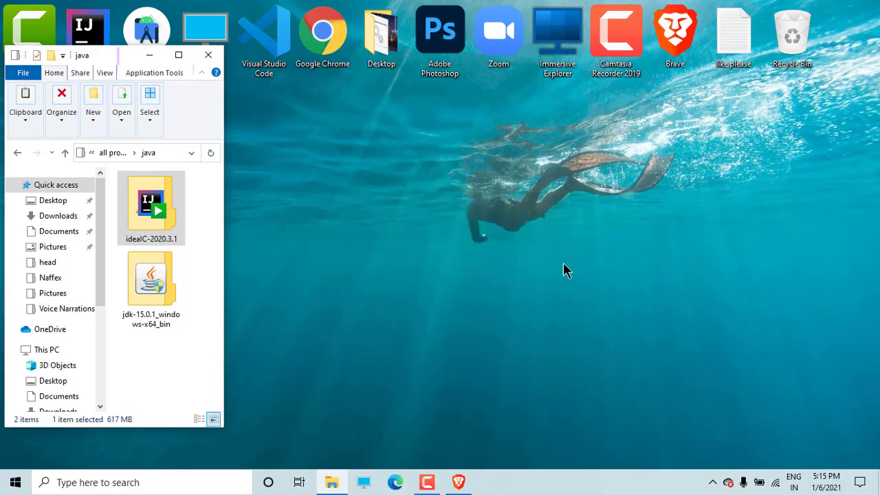
Close the File Explorer window and launch IntelliJ IDEA Community Edition 2020.3.1 from its desktop shortcut
{"action": "left_click", "coordinate": [178, 54]}
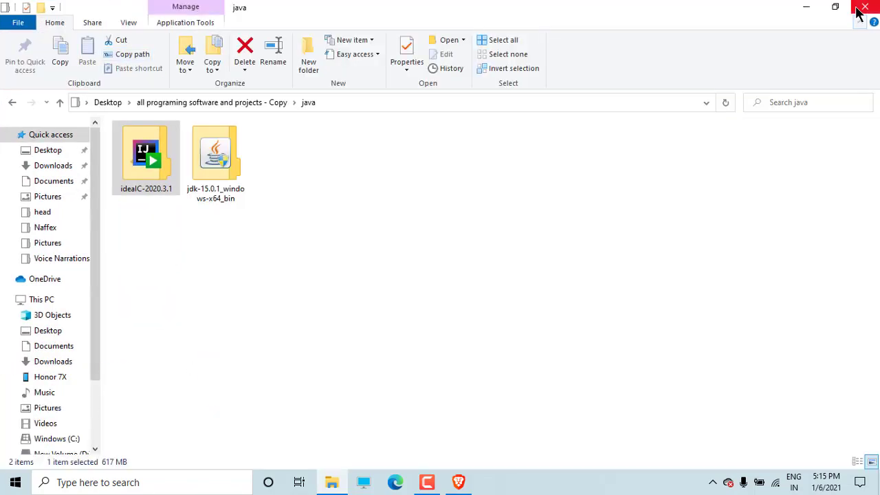
{"action": "left_click", "coordinate": [805, 5]}
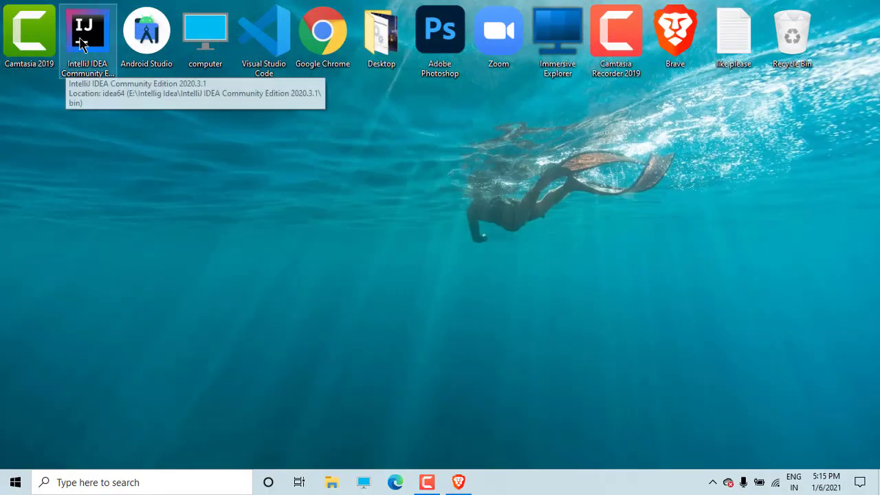
{"action": "left_click_drag", "start_coordinate": [98, 134], "coordinate": [94, 114]}
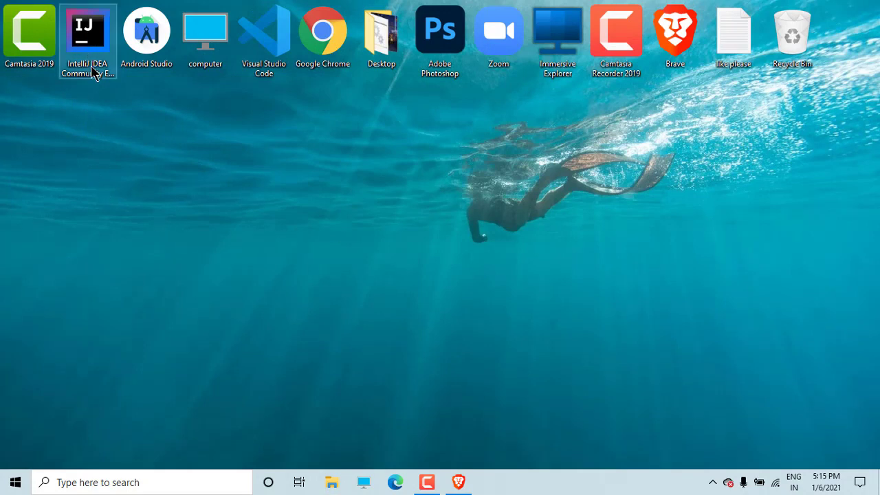
{"action": "left_click_drag", "start_coordinate": [119, 183], "coordinate": [95, 60]}
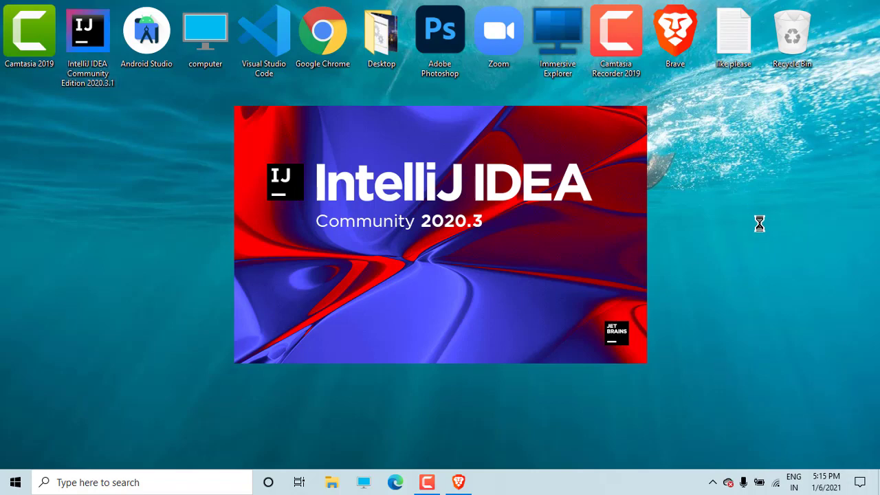
{"action": "right_click", "coordinate": [440, 4]}
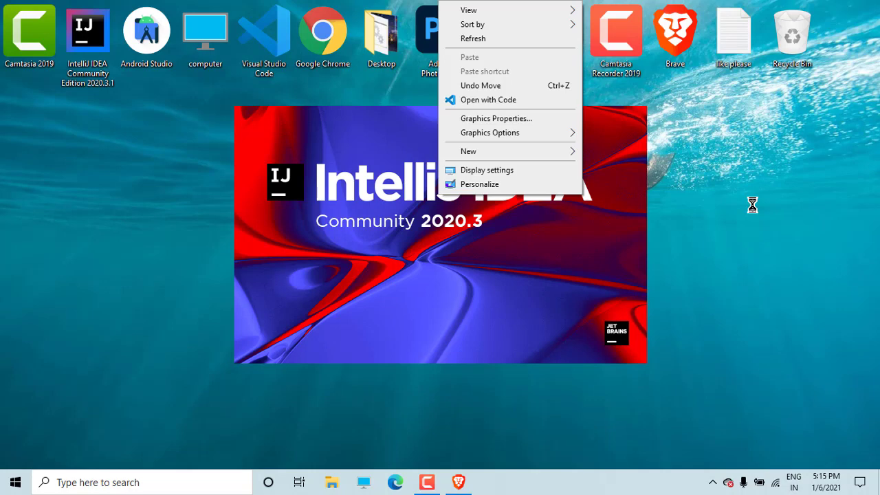
{"action": "left_click", "coordinate": [480, 39]}
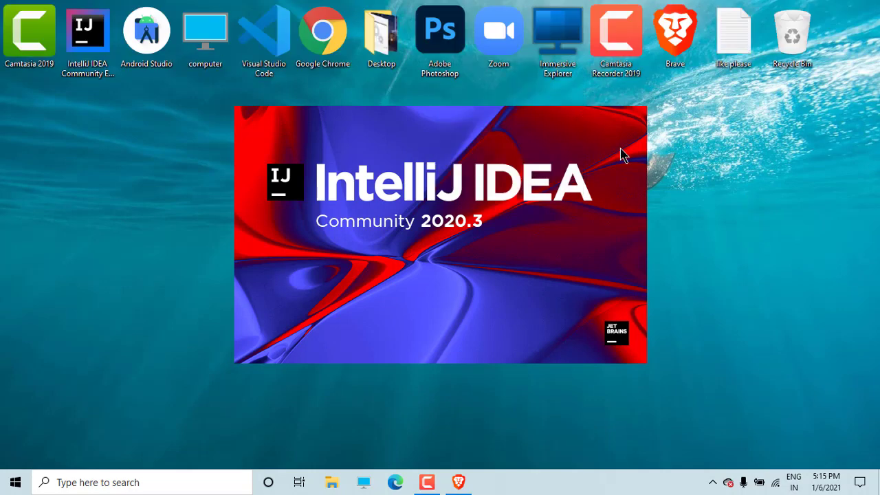
{"action": "right_click", "coordinate": [627, 398]}
{"action": "left_click", "coordinate": [679, 231]}
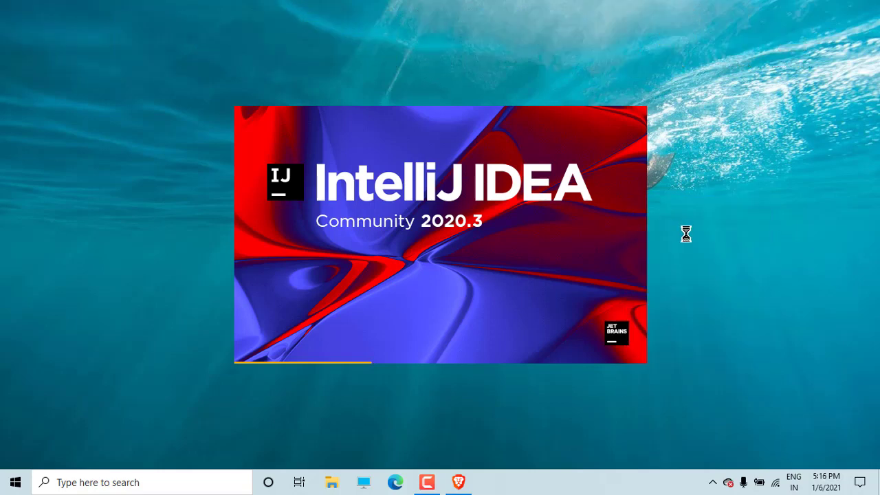
{"action": "right_click", "coordinate": [681, 232]}
{"action": "left_click", "coordinate": [772, 270]}
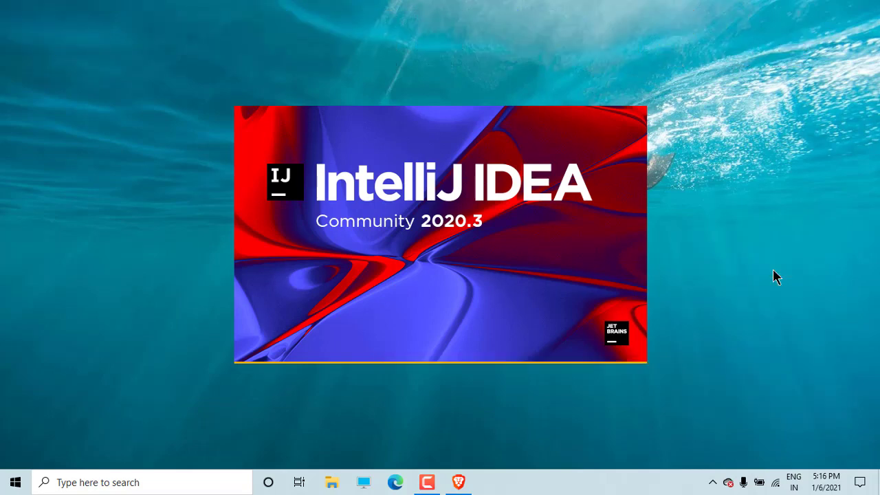
{"action": "right_click", "coordinate": [779, 272]}
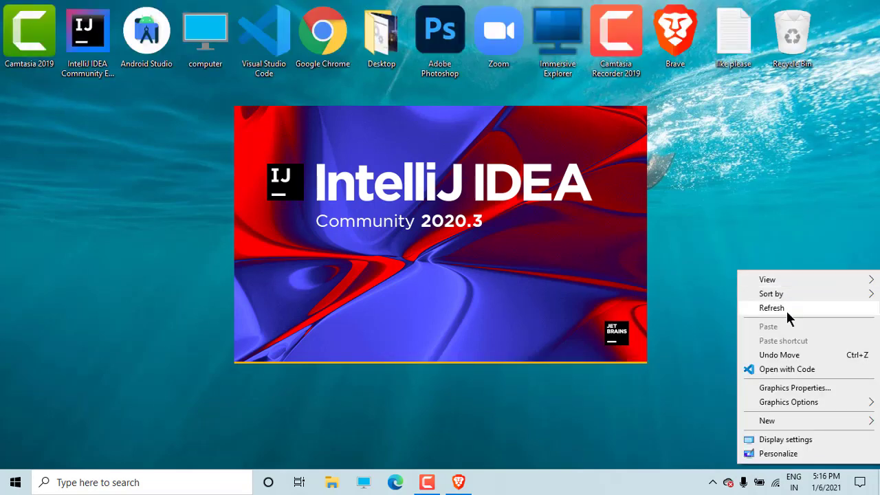
{"action": "left_click", "coordinate": [786, 308]}
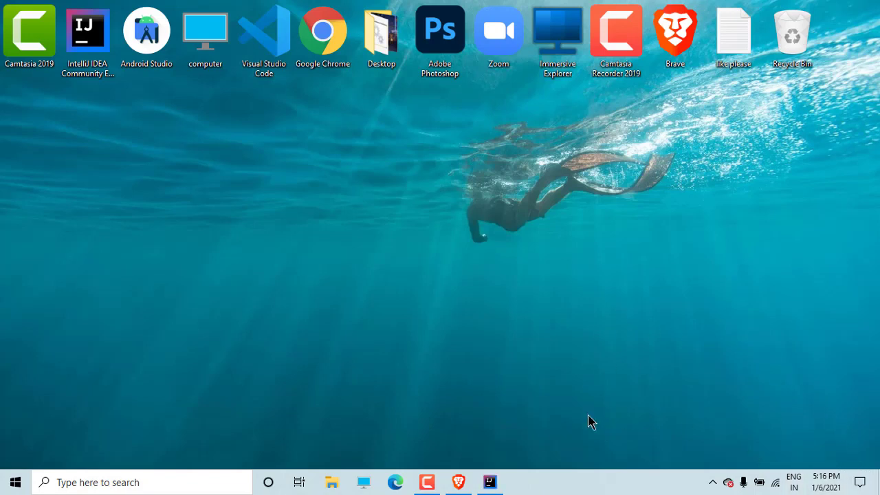
Bring up the IntelliJ IDEA window and cancel loading the untitled project
{"action": "mouse_move", "coordinate": [493, 485]}
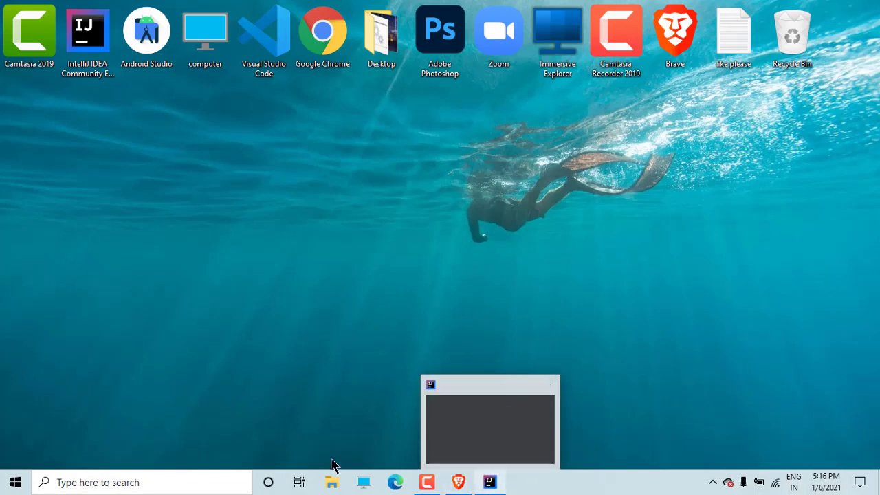
{"action": "left_click", "coordinate": [497, 474]}
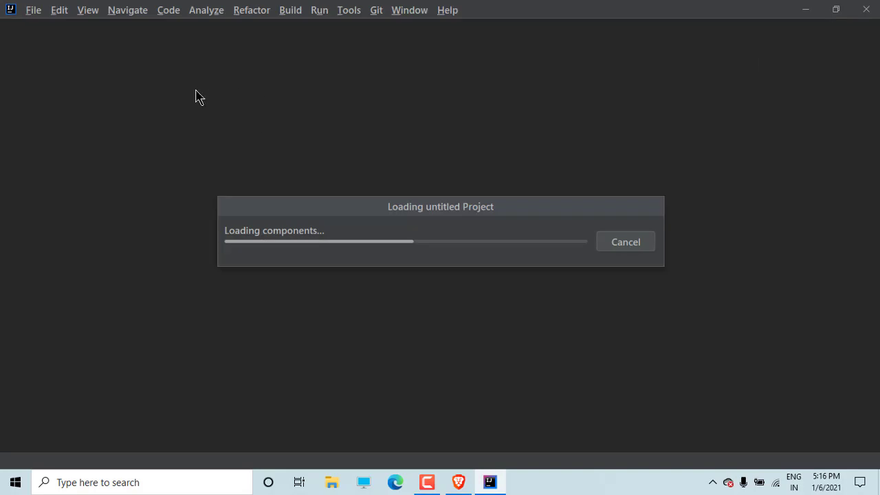
{"action": "left_click", "coordinate": [627, 247]}
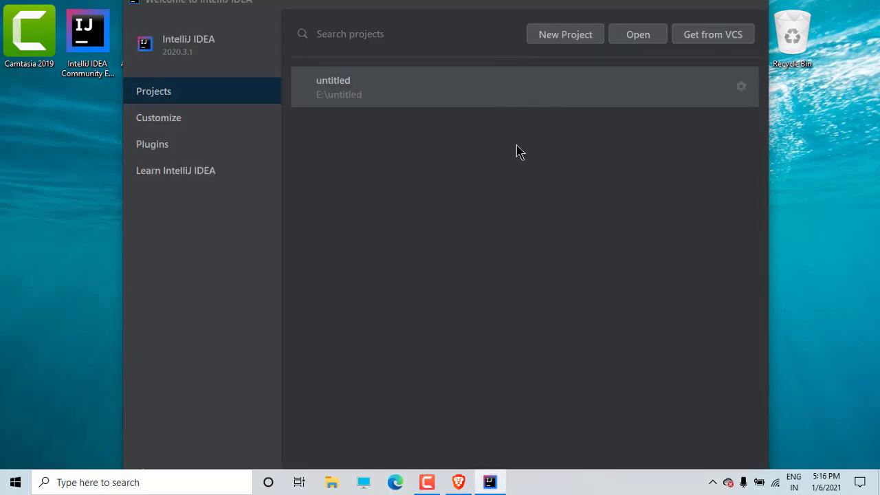
Remove the untitled project from the recent projects list and close the IntelliJ IDEA welcome window
{"action": "key", "text": "Delete"}
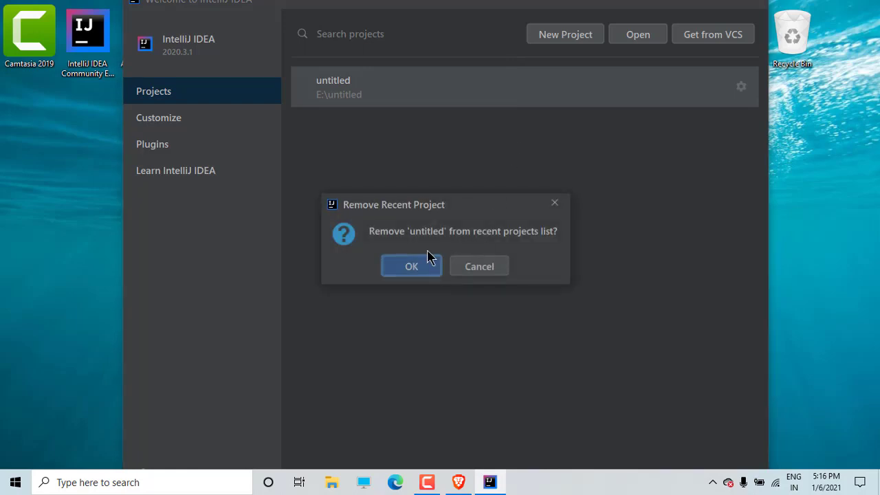
{"action": "left_click", "coordinate": [416, 271]}
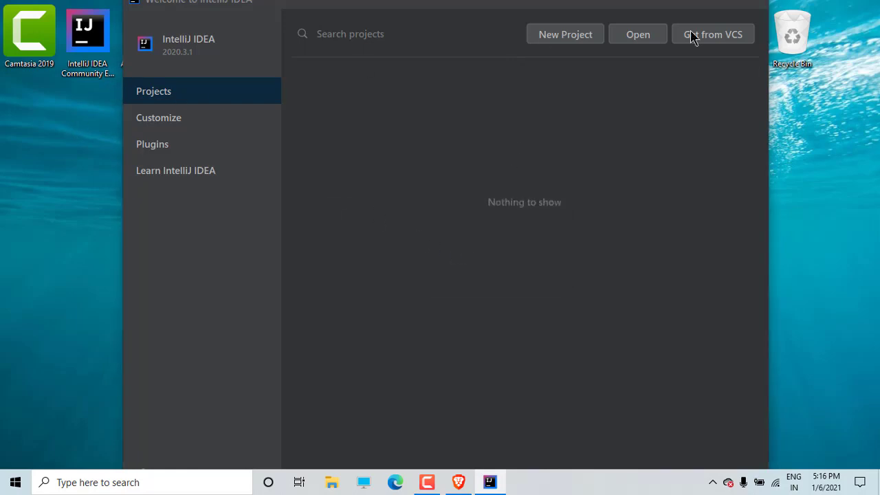
{"action": "left_click", "coordinate": [754, 7]}
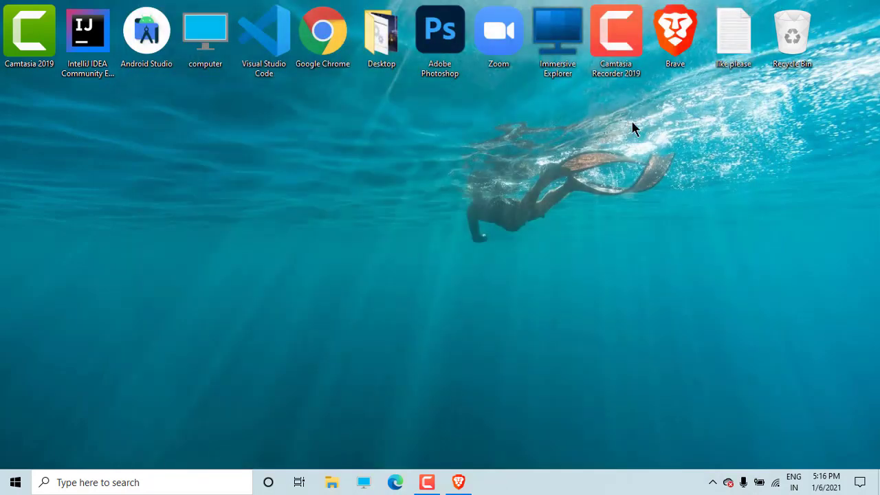
Relaunch IntelliJ IDEA from its desktop shortcut, then narrow its welcome window and move it down to expose the title bar
{"action": "left_click", "coordinate": [75, 47]}
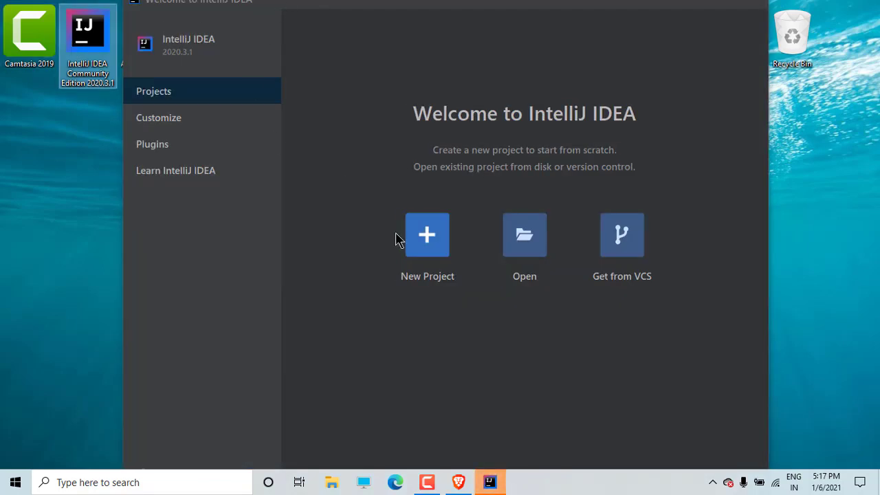
{"action": "left_click", "coordinate": [722, 7]}
{"action": "left_click", "coordinate": [829, 10]}
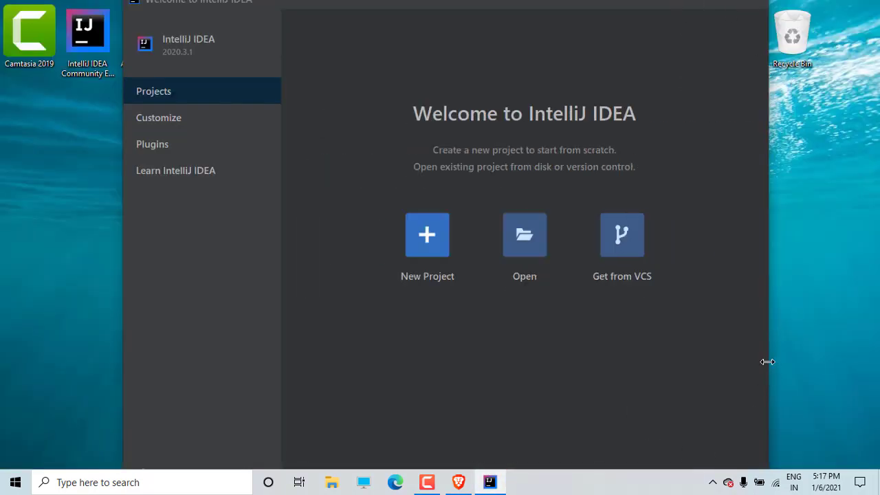
{"action": "left_click_drag", "start_coordinate": [767, 361], "coordinate": [735, 353]}
{"action": "left_click_drag", "start_coordinate": [498, 2], "coordinate": [507, 21]}
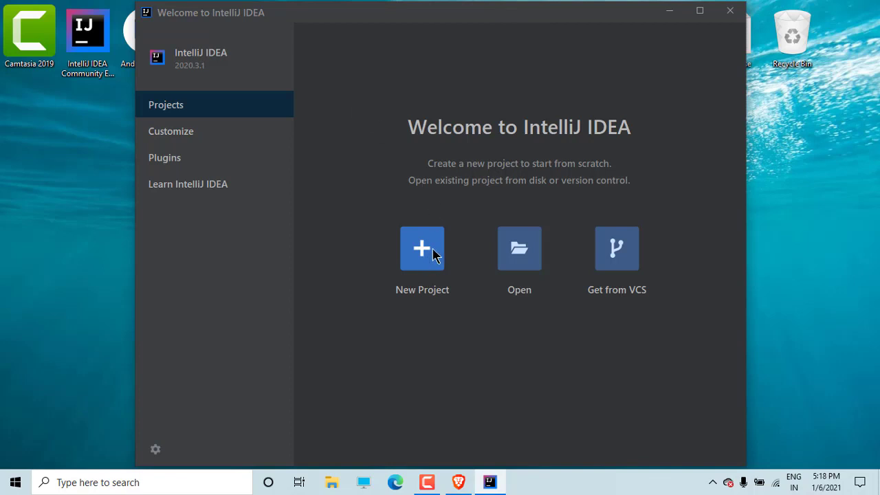
Close the Brave browser window and start a new Java project using SDK 15 version 15.0.1
{"action": "mouse_move", "coordinate": [466, 479]}
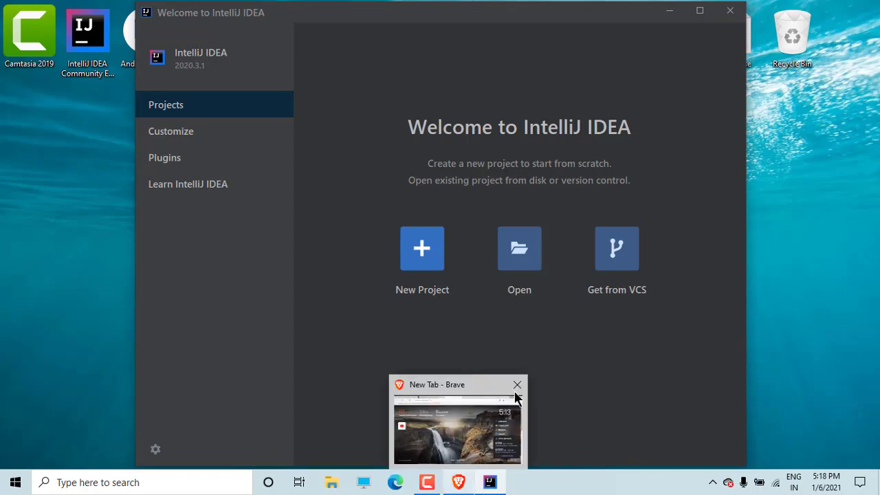
{"action": "left_click", "coordinate": [516, 385]}
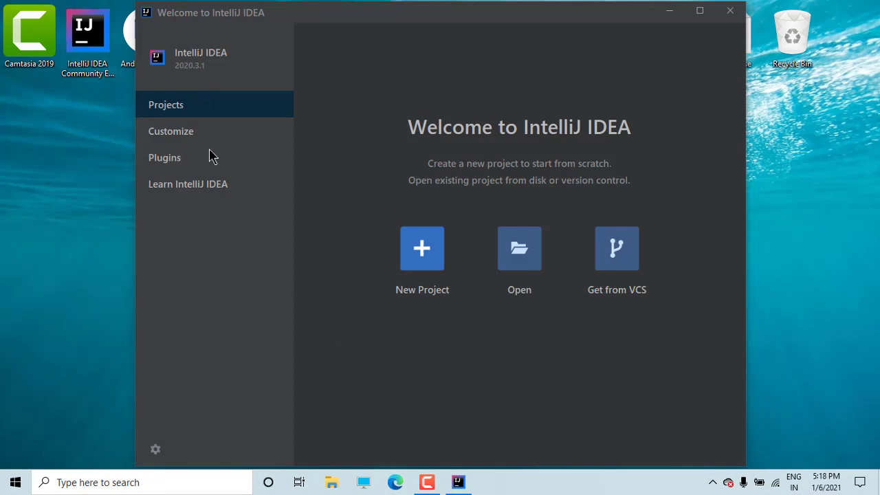
{"action": "key", "text": "Return"}
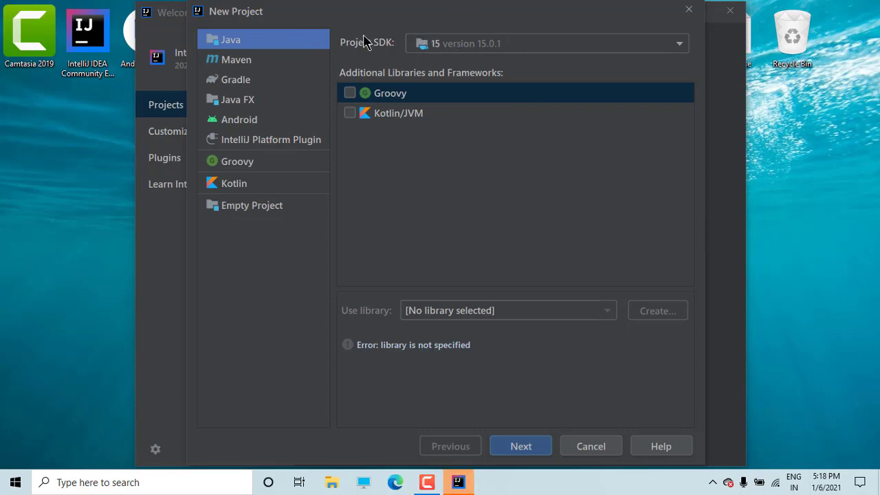
{"action": "left_click", "coordinate": [464, 47]}
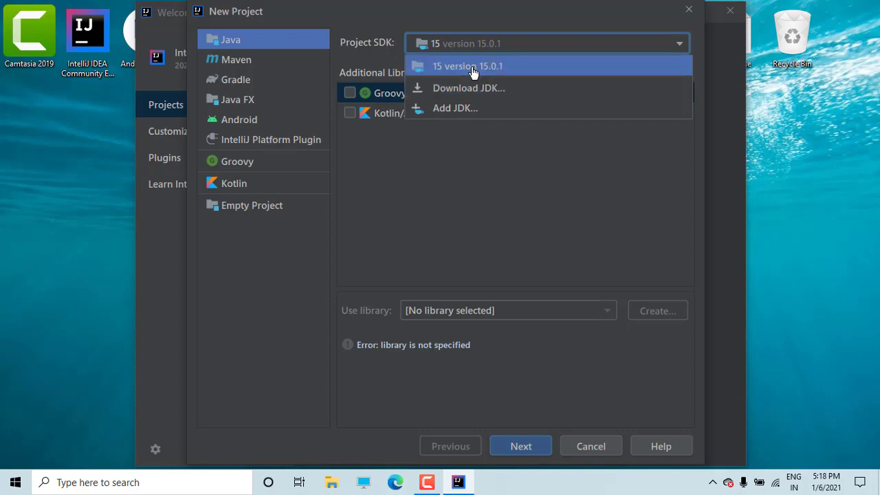
{"action": "left_click", "coordinate": [472, 66]}
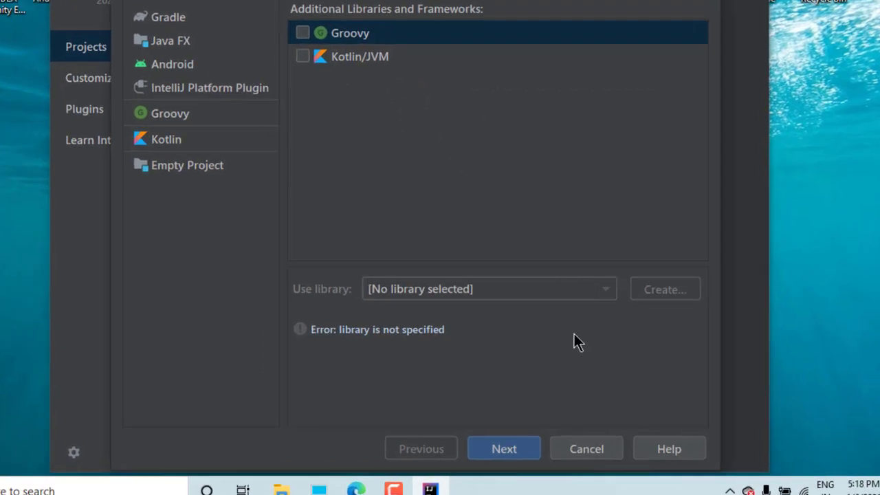
Base the new project on the Command Line App template, without additional libraries or frameworks
{"action": "left_click", "coordinate": [462, 456]}
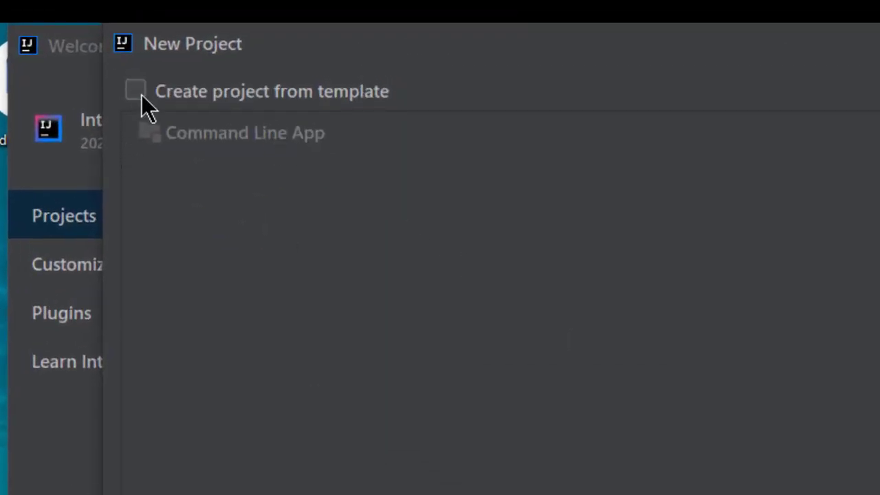
{"action": "key", "text": "space"}
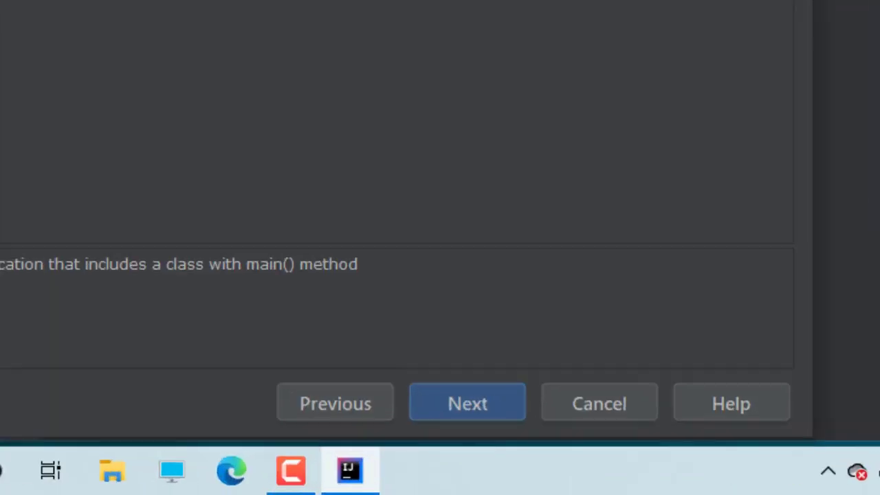
{"action": "left_click", "coordinate": [465, 405]}
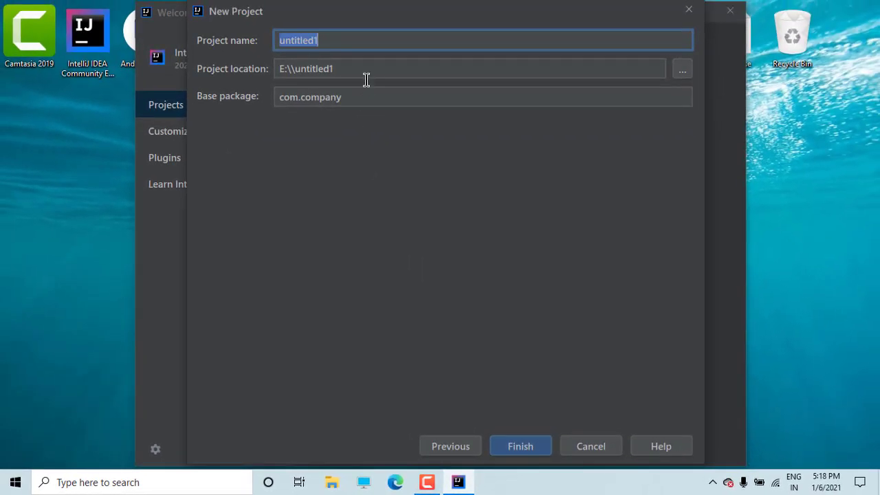
Name the project "code with darkfire" and create it with the base package com.company
{"action": "type", "text": "code w"}
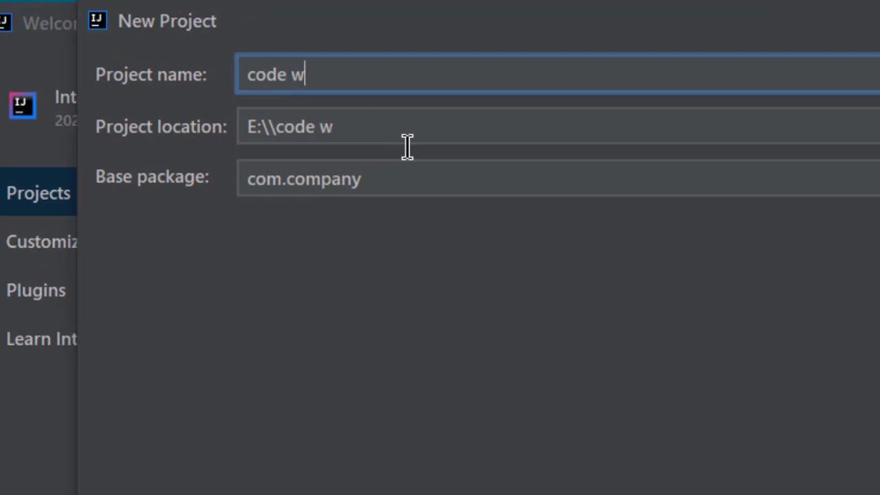
{"action": "type", "text": "iyt"}
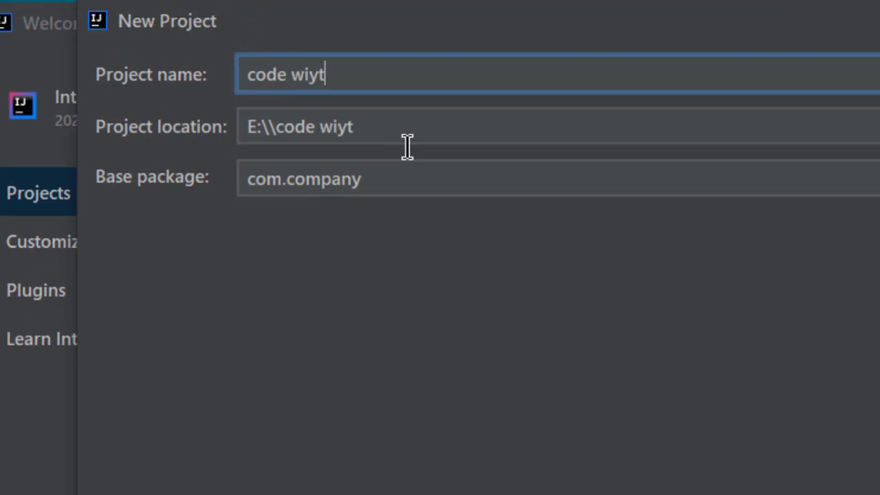
{"action": "key", "text": "Delete"}
{"action": "key", "text": "Delete"}
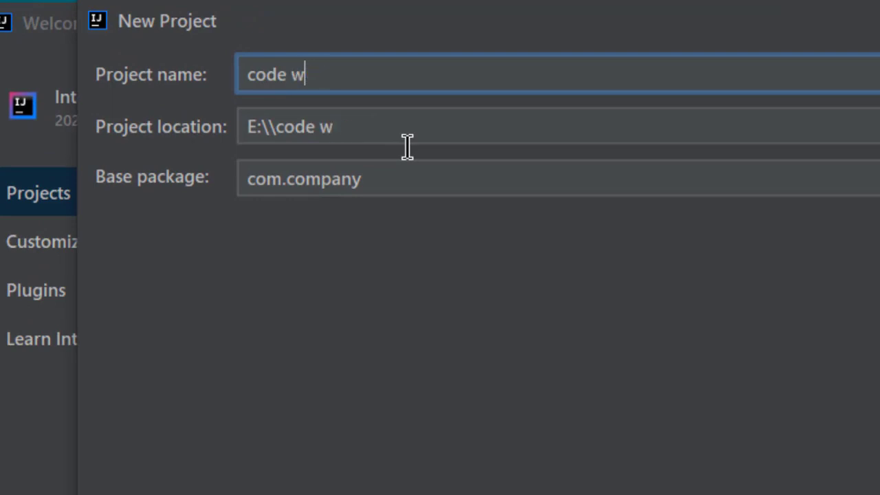
{"action": "type", "text": "ith dar"}
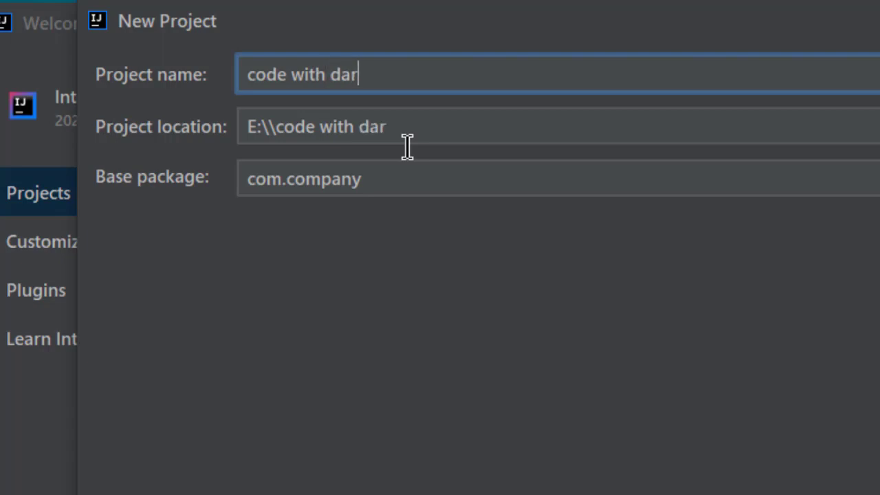
{"action": "type", "text": "kfo"}
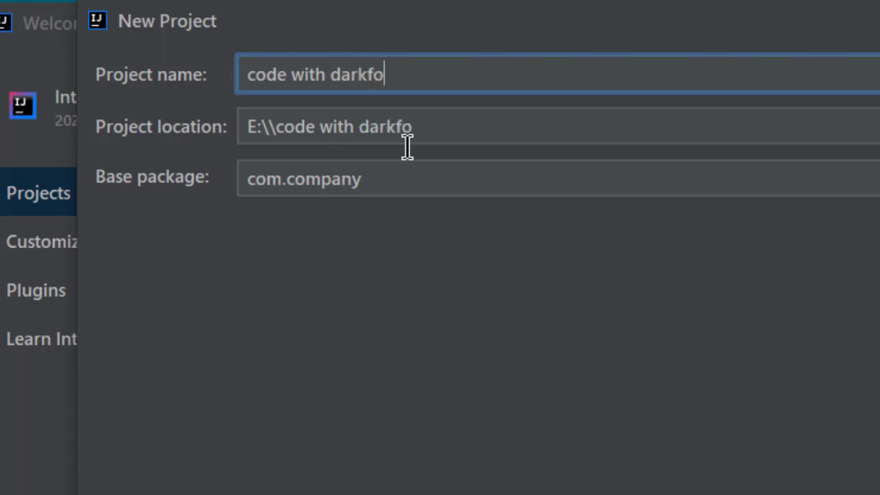
{"action": "key", "text": "BackSpace"}
{"action": "type", "text": "ire"}
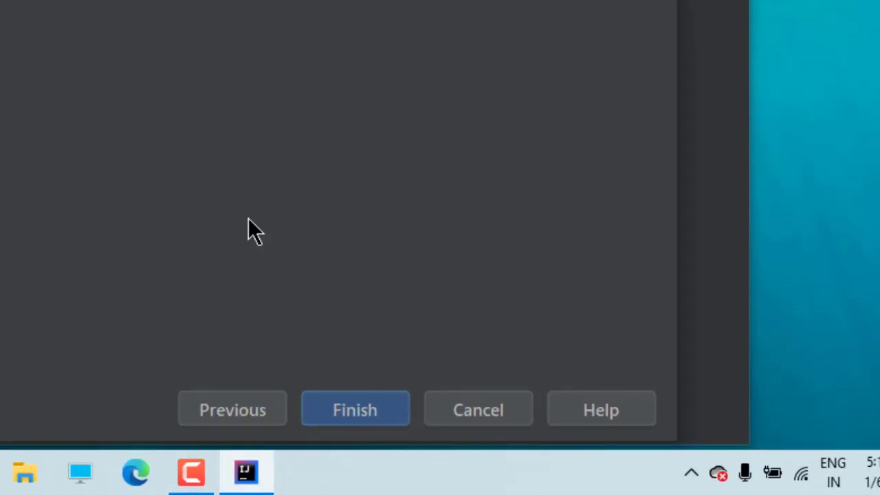
{"action": "left_click", "coordinate": [385, 412]}
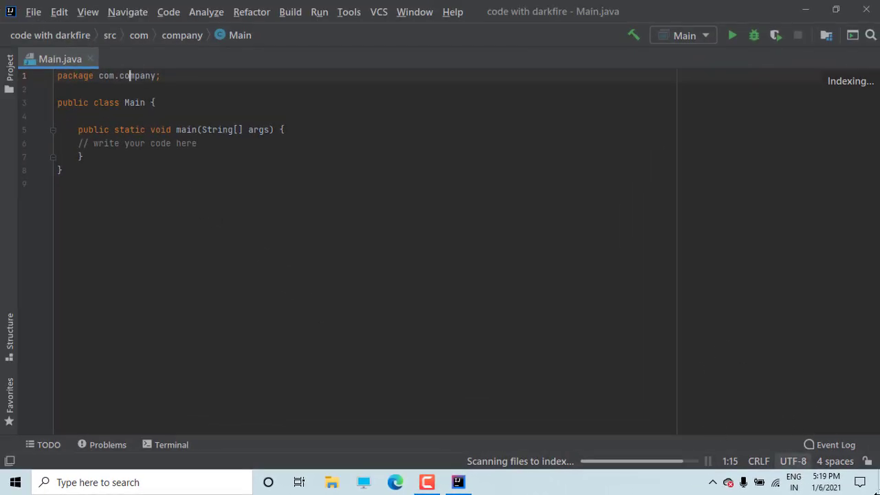
Show the Windows desktop and refresh it
{"action": "left_click", "coordinate": [877, 486]}
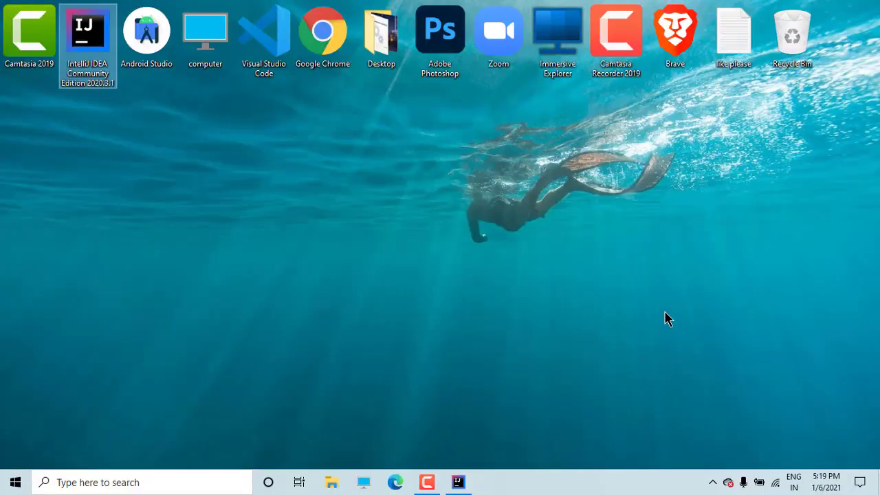
{"action": "right_click", "coordinate": [664, 116]}
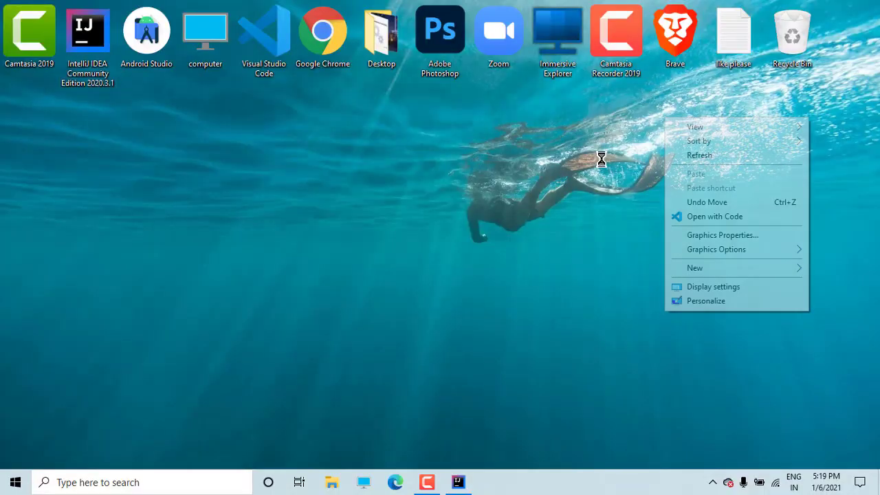
{"action": "left_click", "coordinate": [734, 153]}
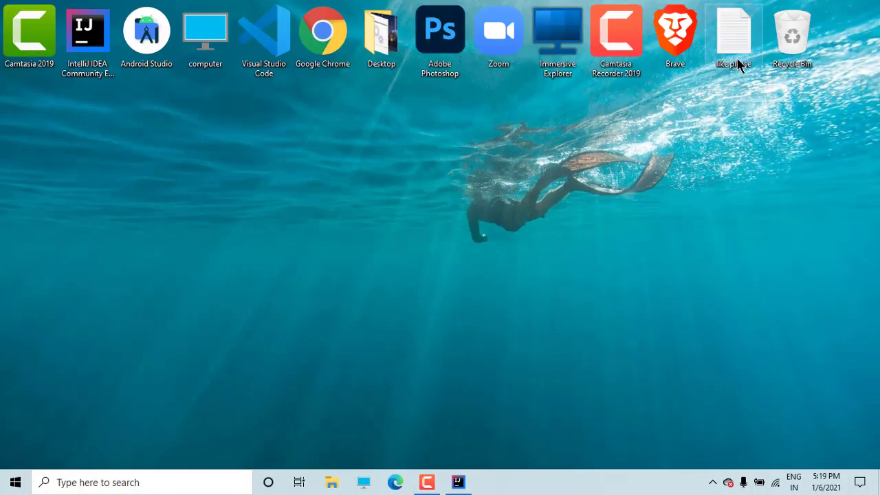
Open the "like please" text file from the desktop, look over its text art, and close its Notepad window
{"action": "double_click", "coordinate": [742, 60]}
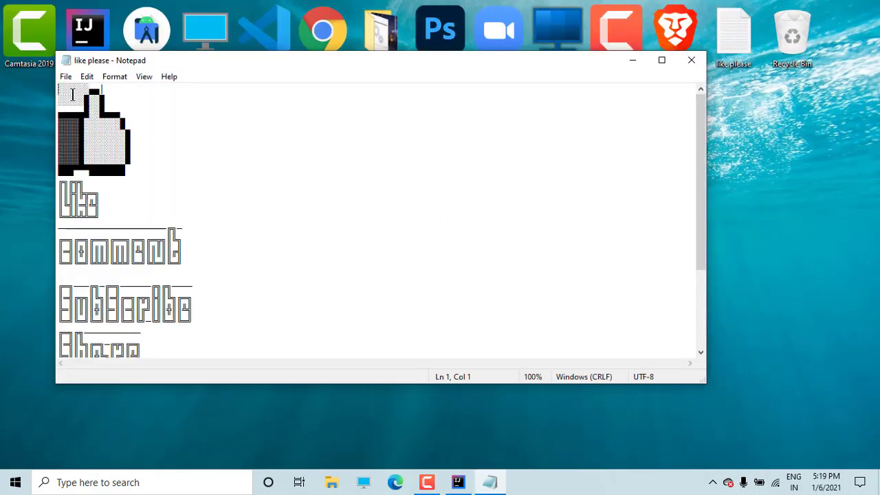
{"action": "scroll", "coordinate": [191, 299], "scroll_direction": "down", "scroll_amount": 3}
{"action": "left_click_drag", "start_coordinate": [164, 294], "coordinate": [37, 22]}
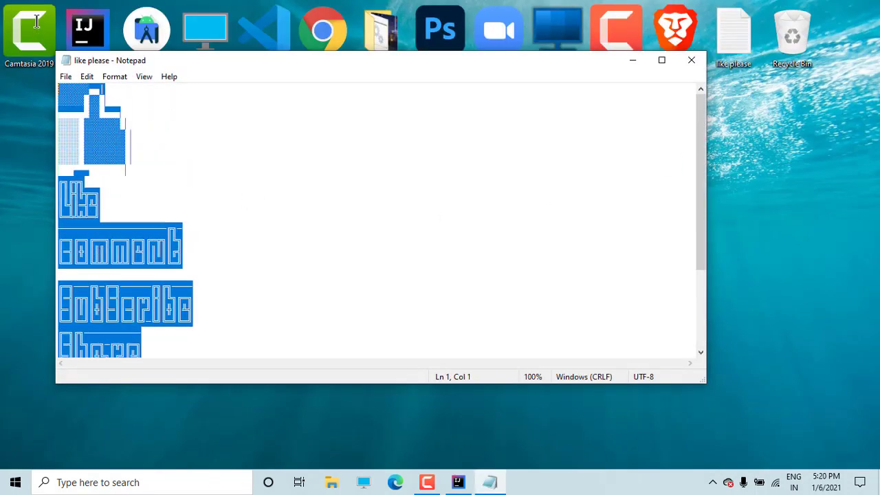
{"action": "left_click", "coordinate": [369, 252]}
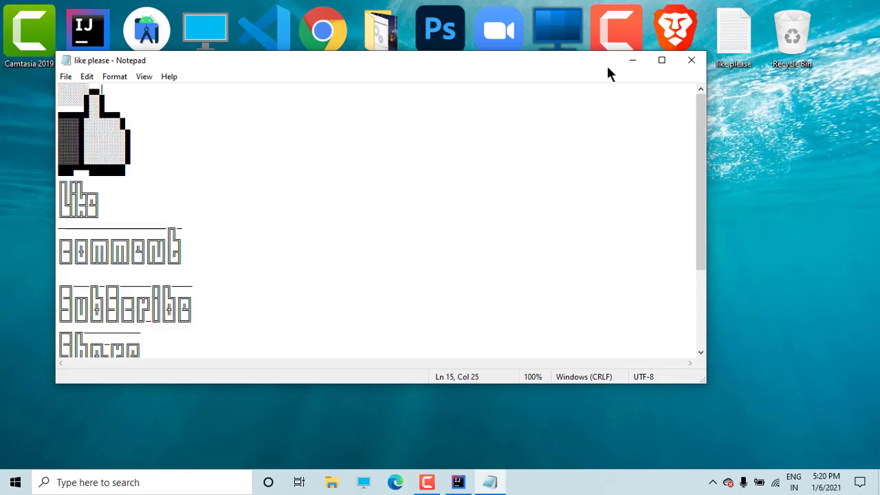
{"action": "left_click", "coordinate": [633, 59]}
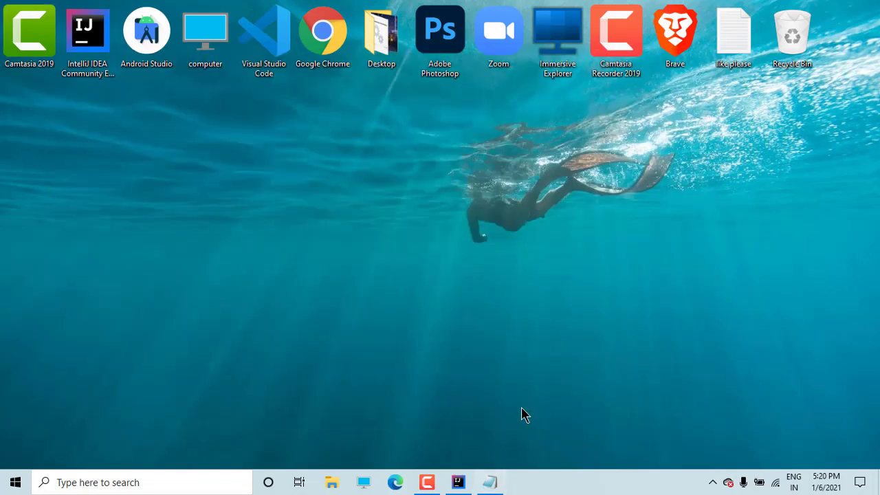
{"action": "mouse_move", "coordinate": [498, 486]}
{"action": "left_click", "coordinate": [548, 391]}
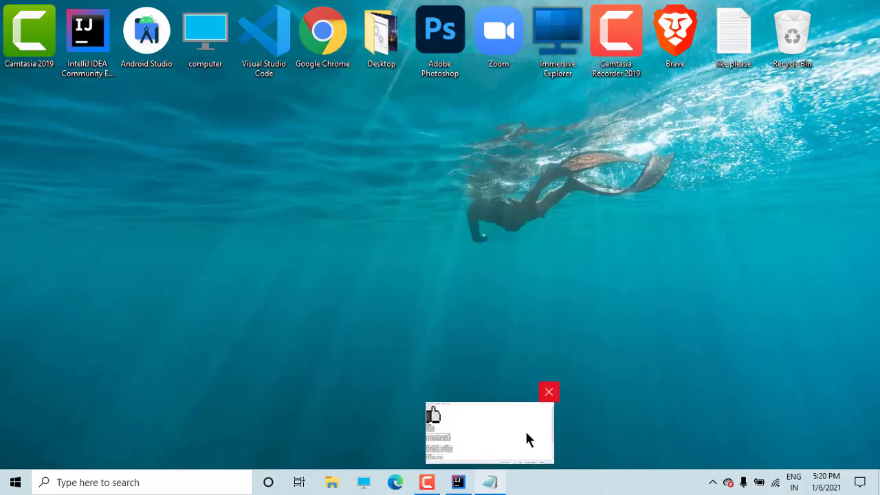
Switch back to IntelliJ IDEA, open the IDE settings and expand the Editor category
{"action": "left_click", "coordinate": [458, 482]}
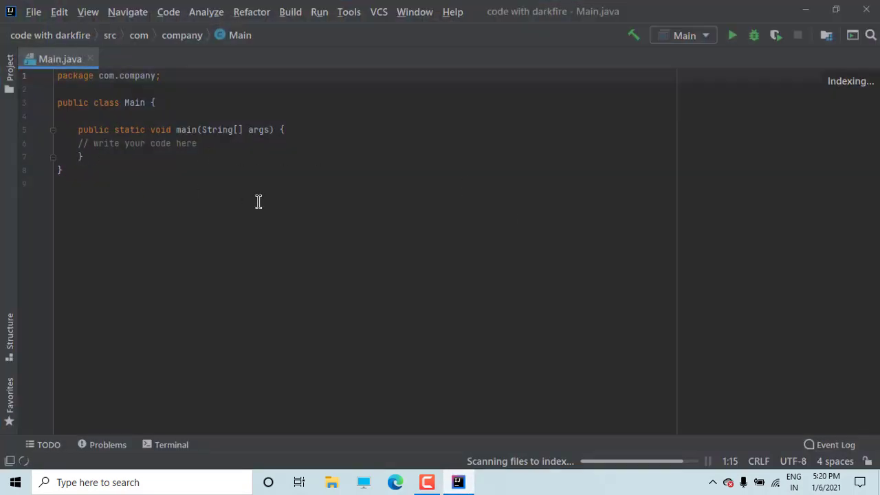
{"action": "left_click", "coordinate": [33, 12]}
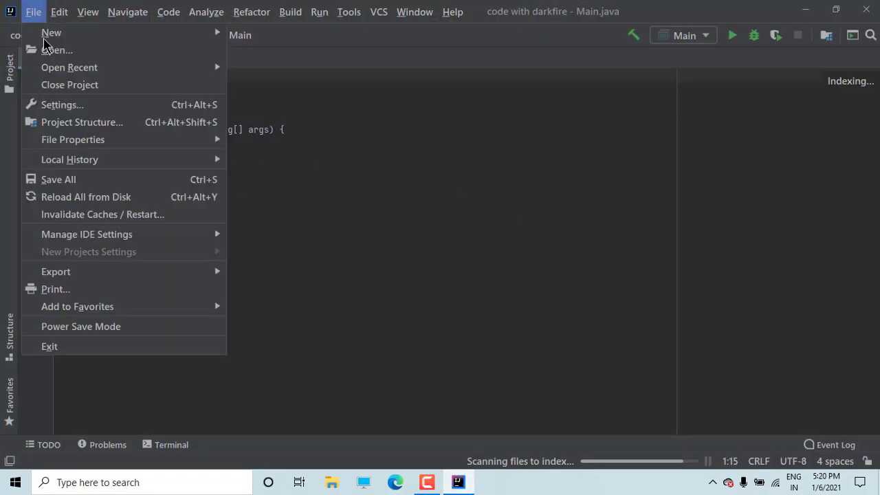
{"action": "mouse_move", "coordinate": [36, 40]}
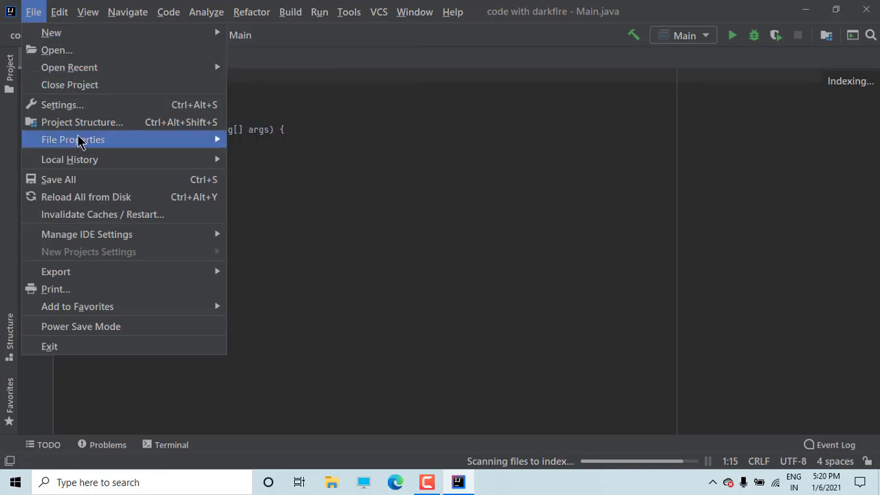
{"action": "left_click", "coordinate": [57, 105]}
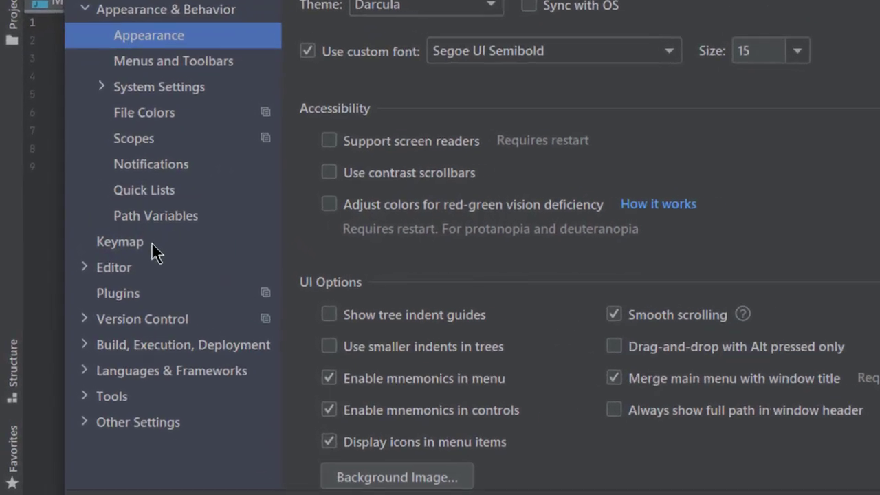
{"action": "left_click", "coordinate": [93, 270]}
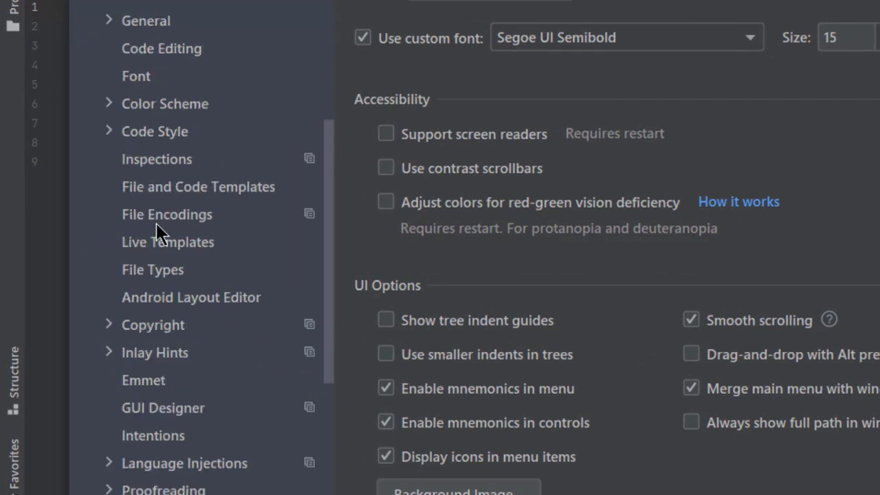